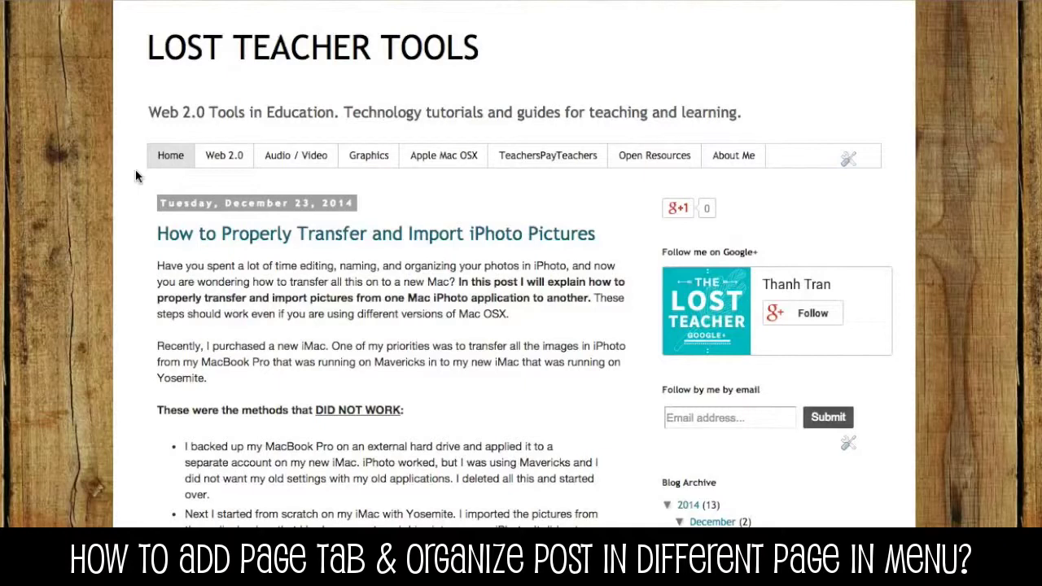
Step: View the blog's About Me page, then return to the Home page and look through its posts
click(737, 165)
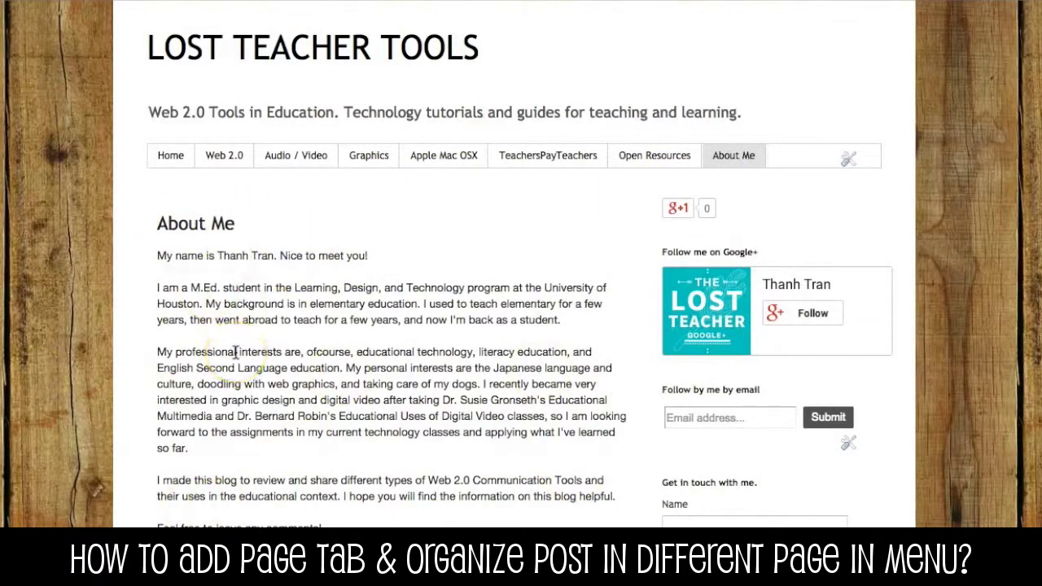
click(170, 160)
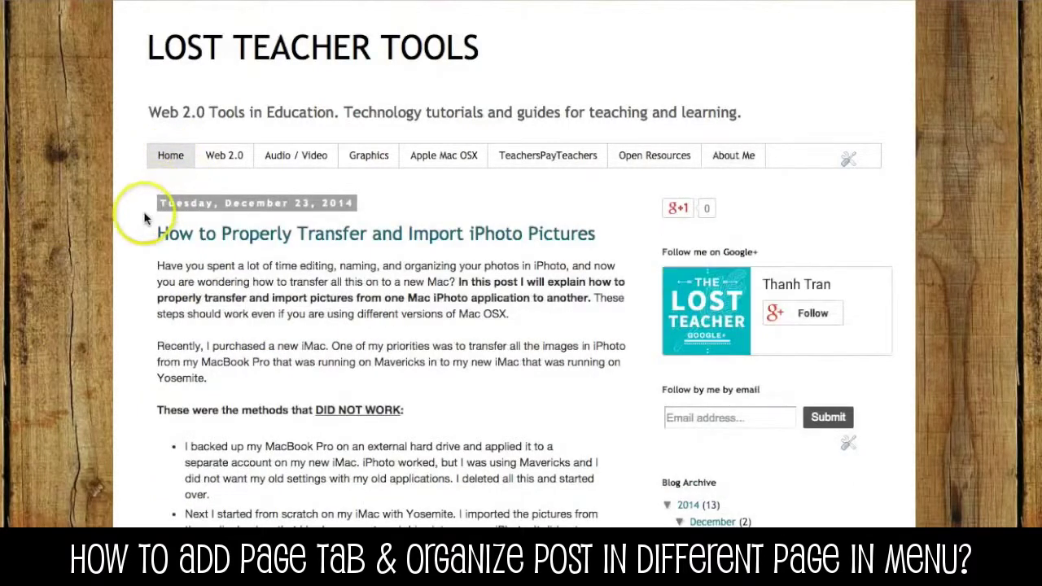
scroll(136, 278, down, 15)
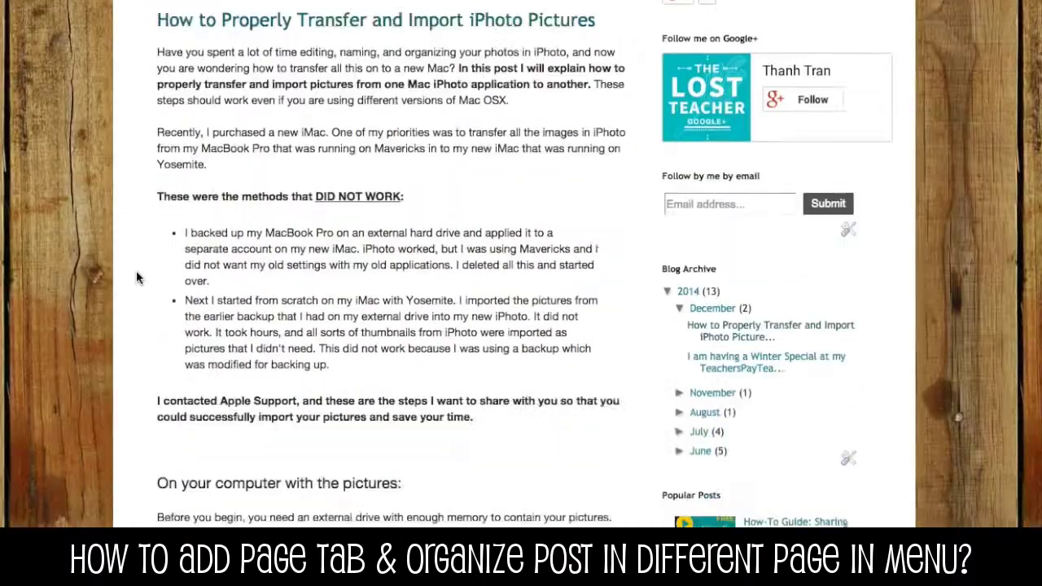
scroll(136, 277, down, 8)
scroll(136, 278, up, 10)
scroll(136, 278, up, 13)
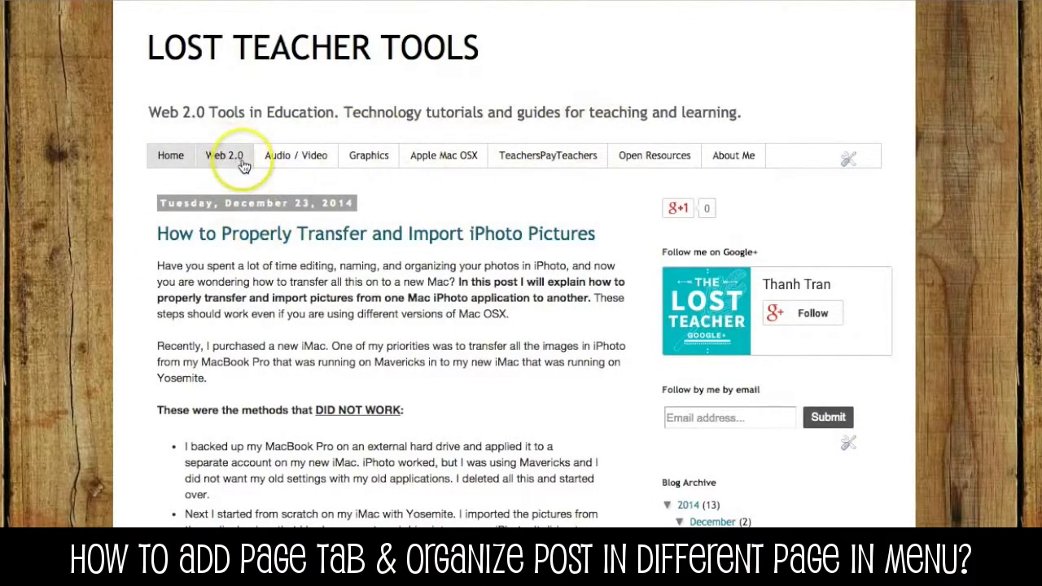
Step: Open the blog's Web 2.0 page and look through the posts grouped under the web2.0 label
click(243, 166)
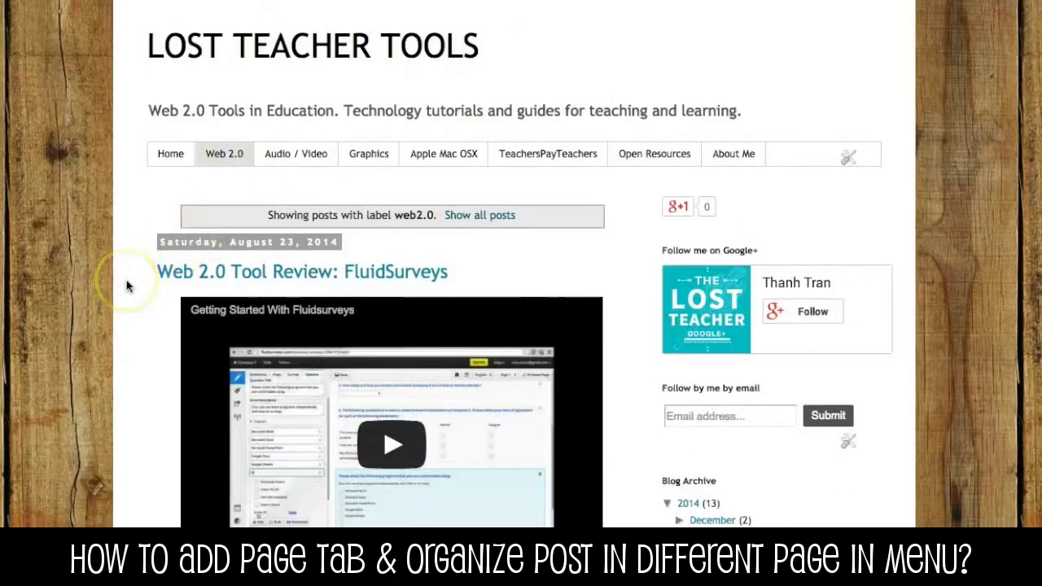
scroll(122, 285, down, 5)
scroll(126, 280, down, 15)
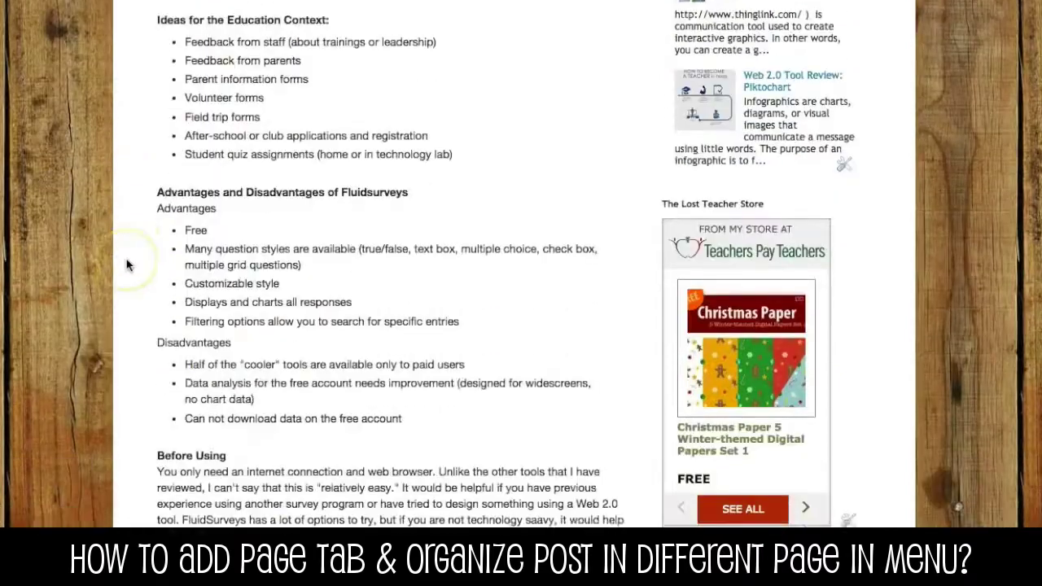
scroll(126, 264, down, 15)
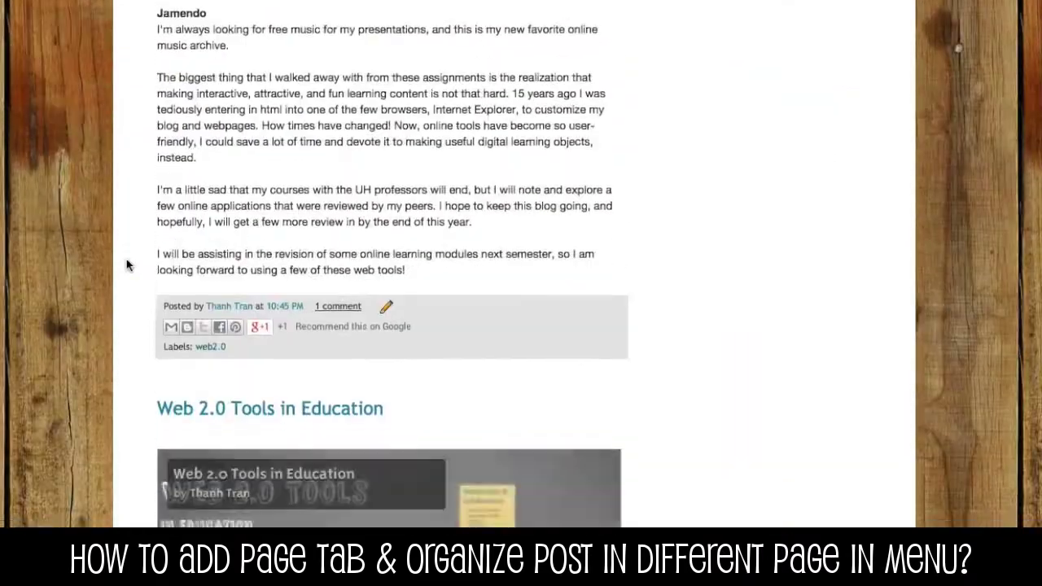
scroll(126, 264, down, 5)
scroll(126, 265, up, 20)
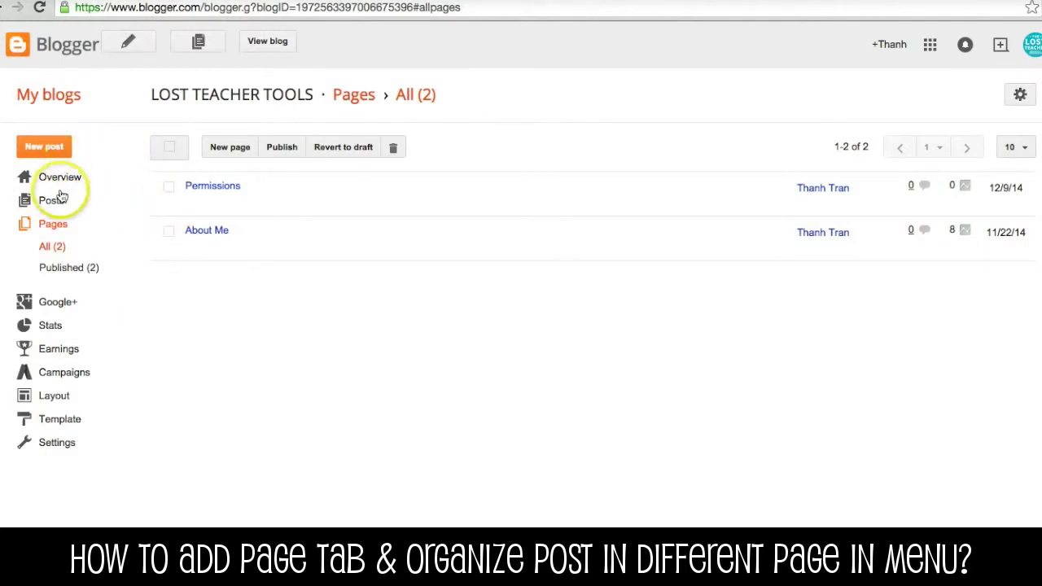
Step: Open the Pages gadget's configuration from the blog Layout and examine the page list order and the links behind each tab
click(56, 395)
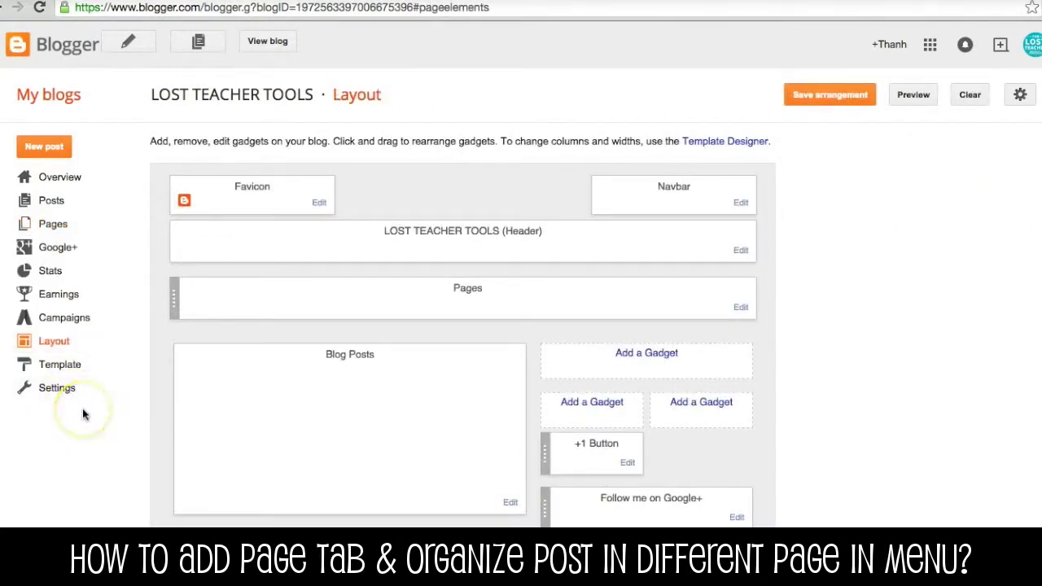
scroll(83, 413, down, 1)
scroll(83, 413, up, 1)
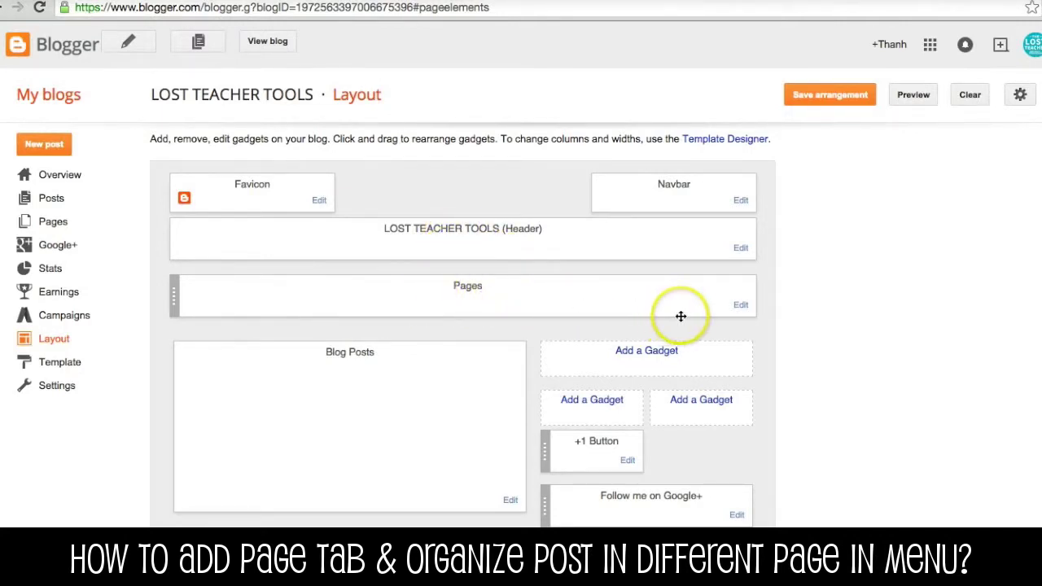
click(741, 307)
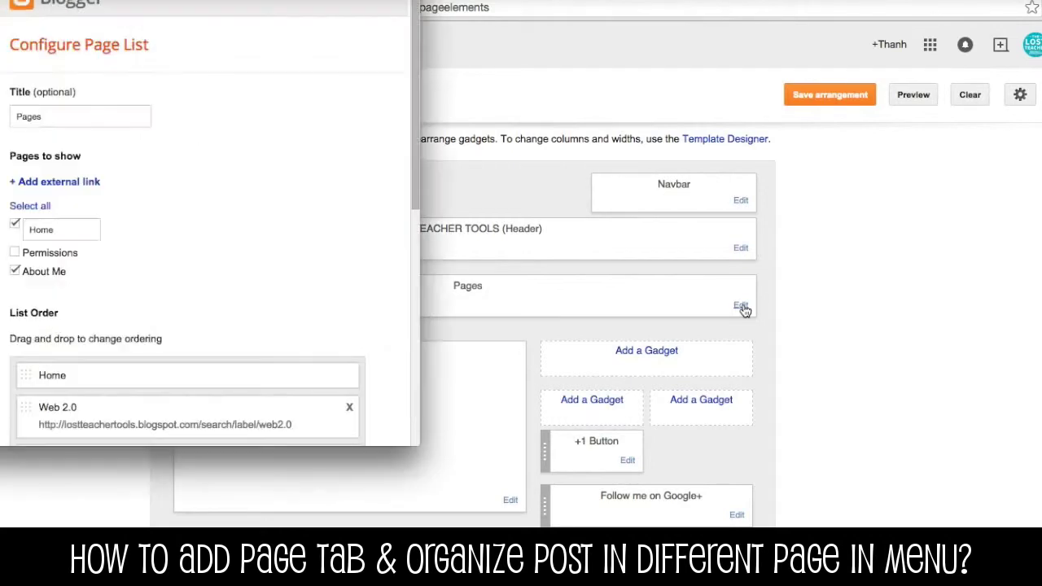
scroll(383, 220, down, 3)
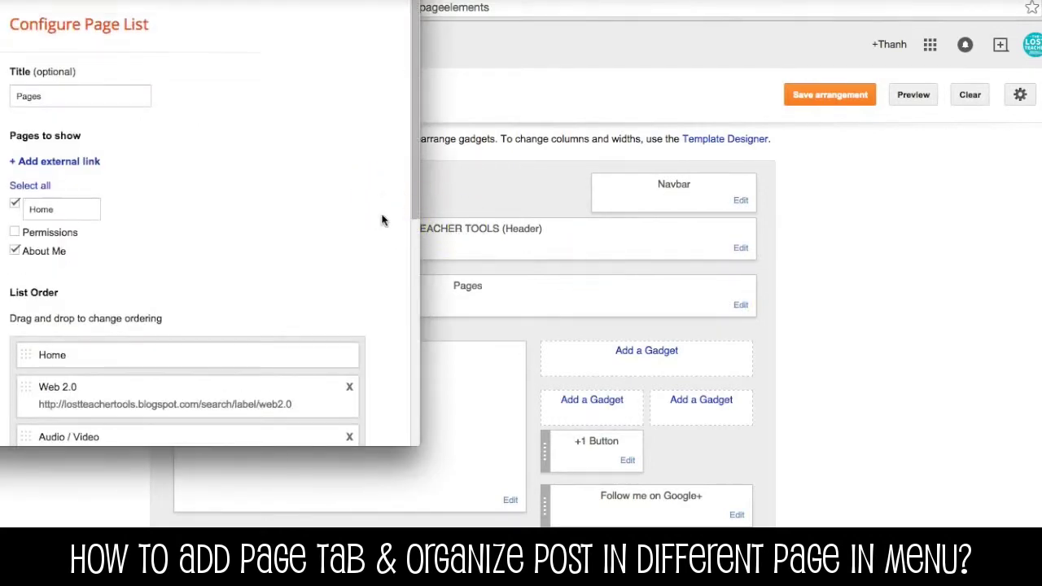
scroll(384, 220, up, 3)
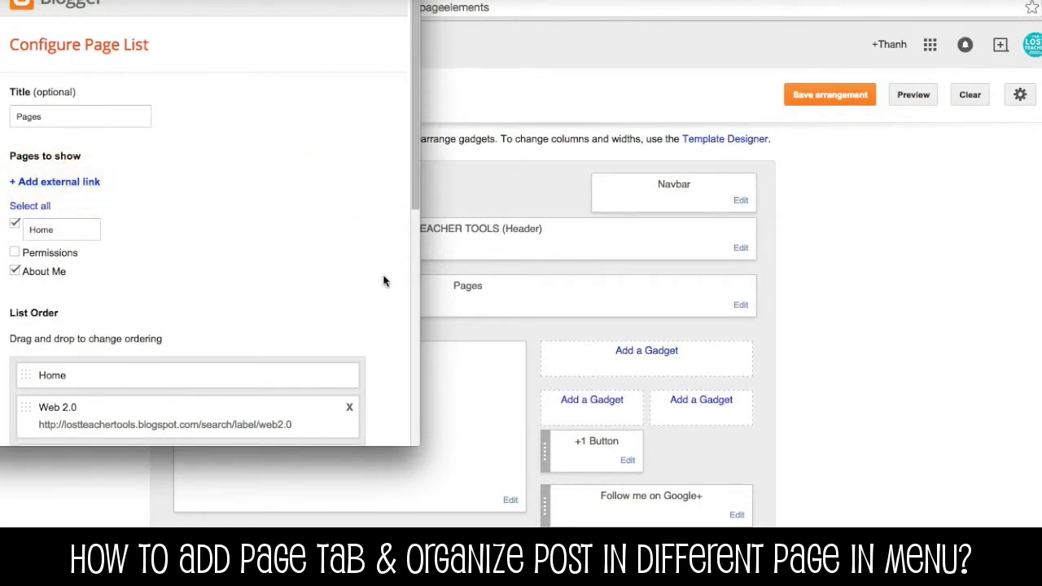
scroll(384, 281, down, 6)
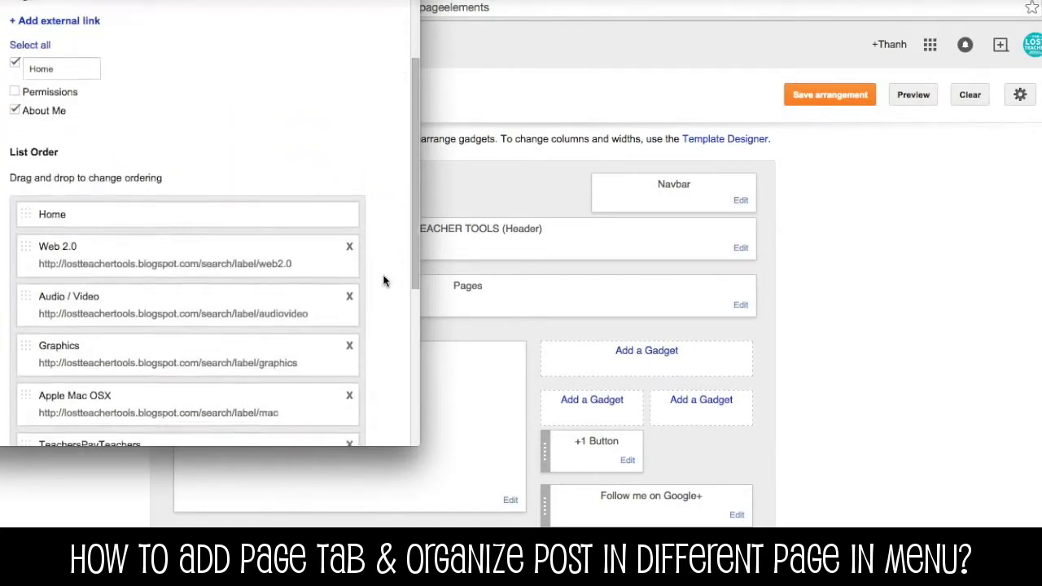
scroll(384, 280, up, 5)
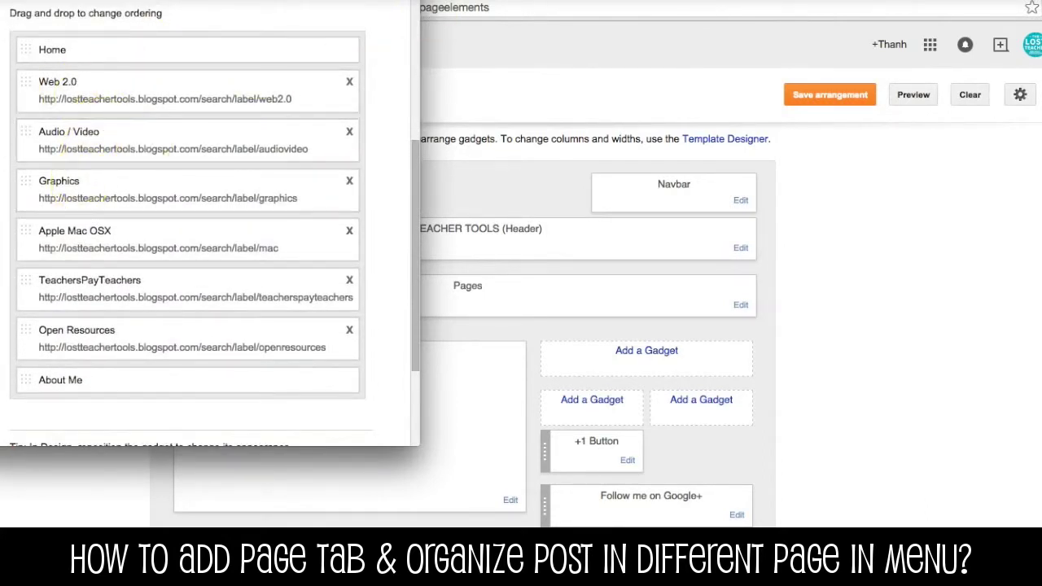
key(super+w)
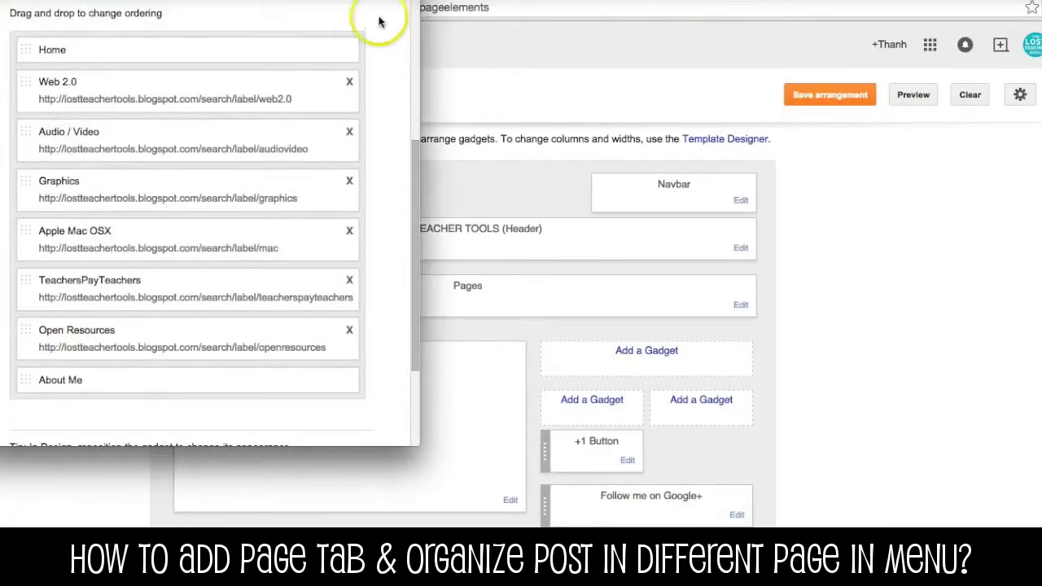
scroll(379, 59, up, 5)
Step: Open the post "Web 2.0 Tool Project: VoiceThread" for editing from the list of all posts
scroll(376, 59, down, 1)
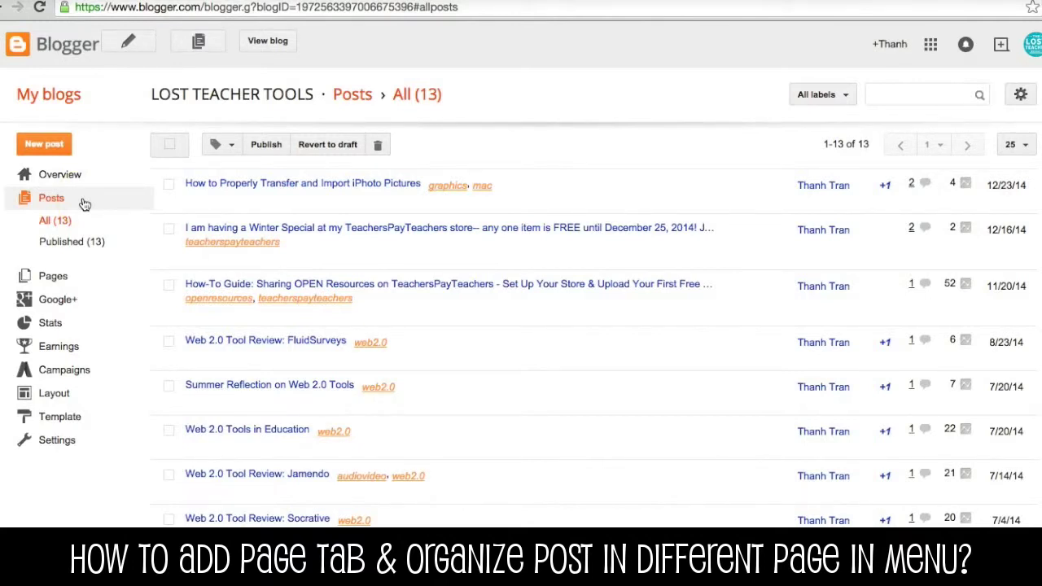
scroll(133, 339, down, 2)
scroll(132, 339, down, 2)
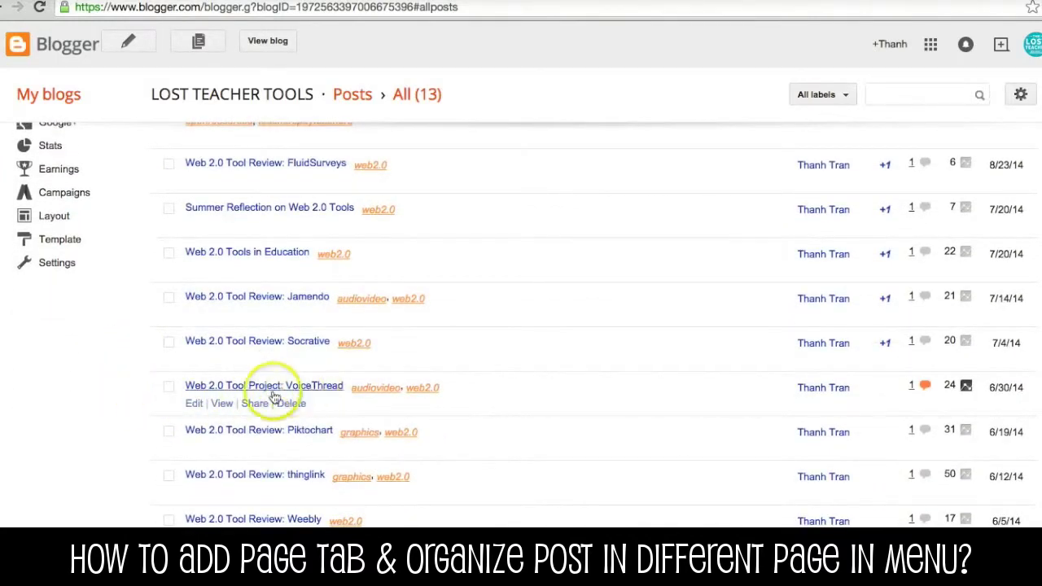
click(195, 403)
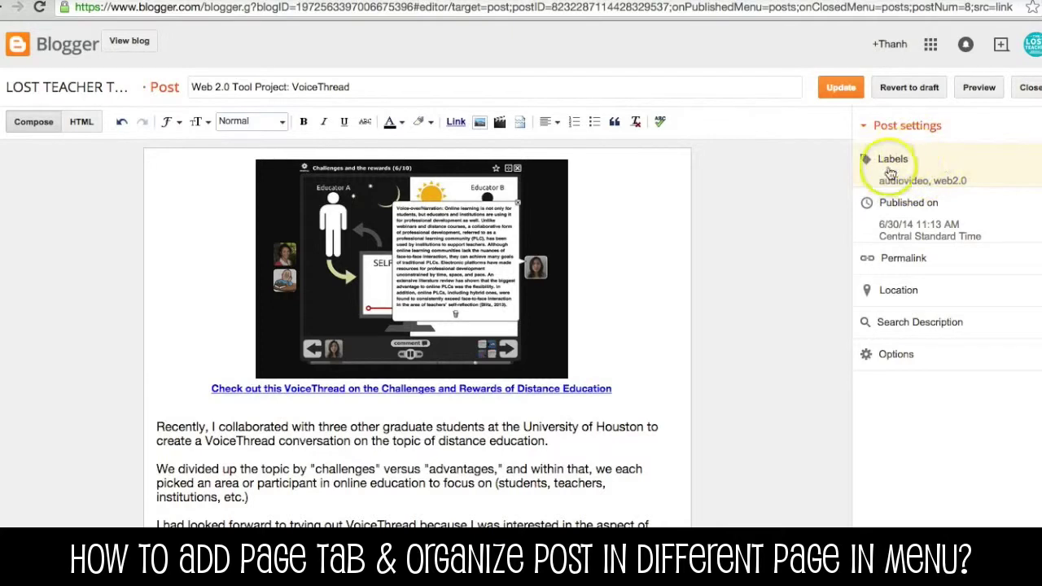
Step: Add "presentation" to the VoiceThread post's labels after audiovideo and web2.0, and update the published post
click(961, 178)
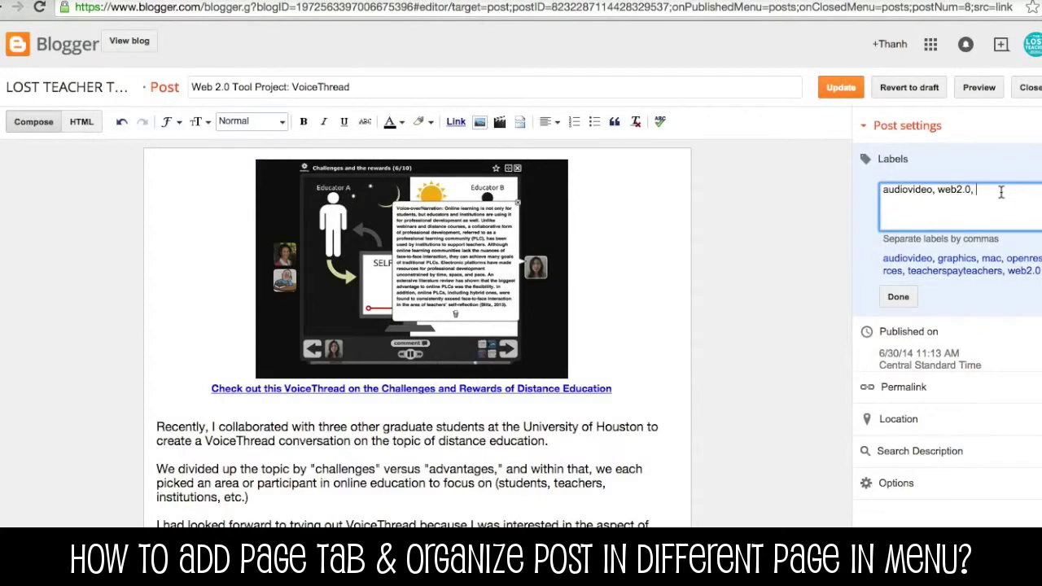
text(presentation)
click(1008, 189)
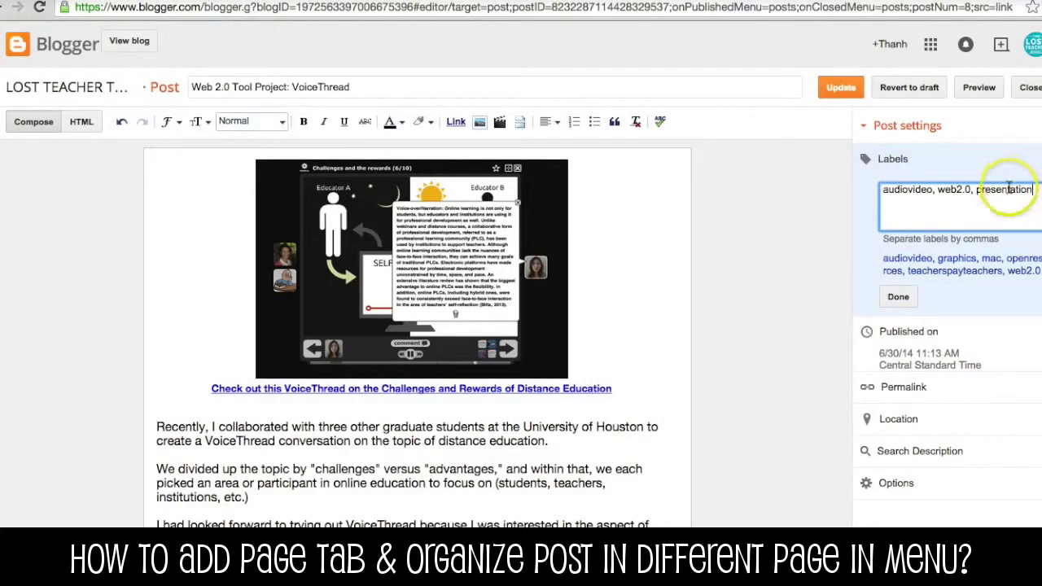
click(898, 297)
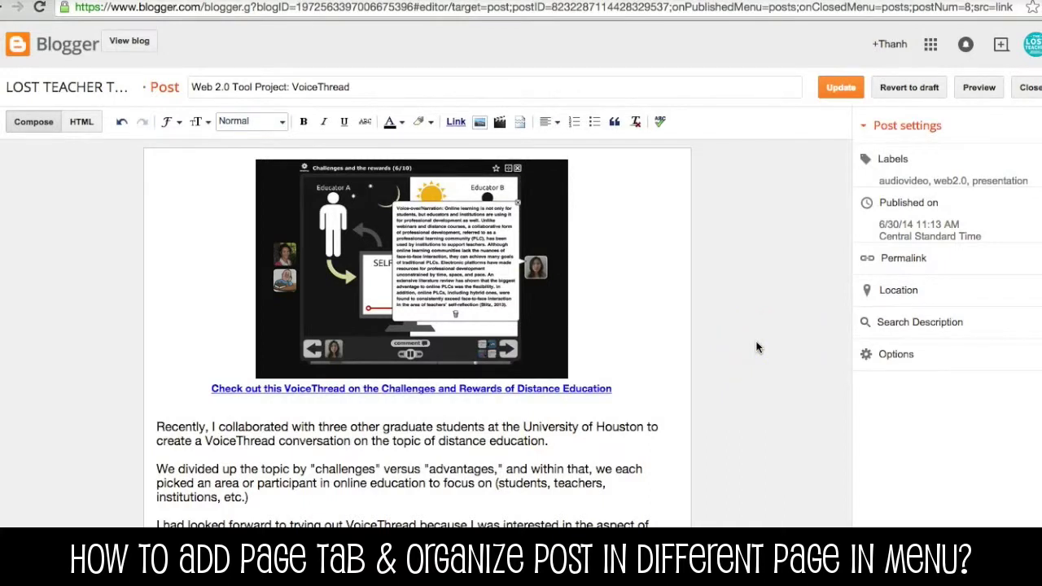
click(842, 88)
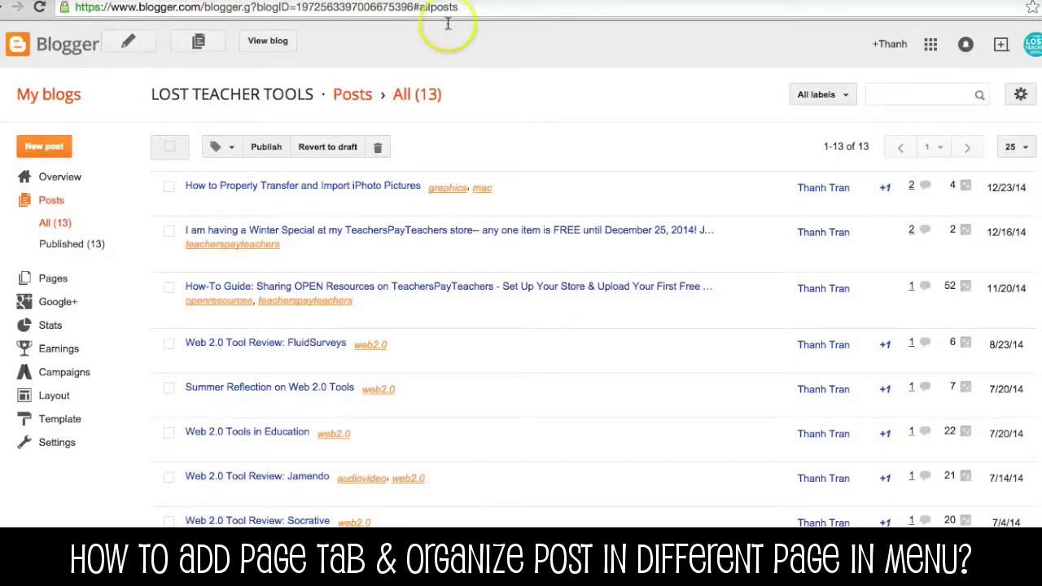
Step: Find the VoiceThread post among the older posts on the live blog and check the labels beneath it
scroll(505, 388, down, 1)
scroll(504, 389, down, 4)
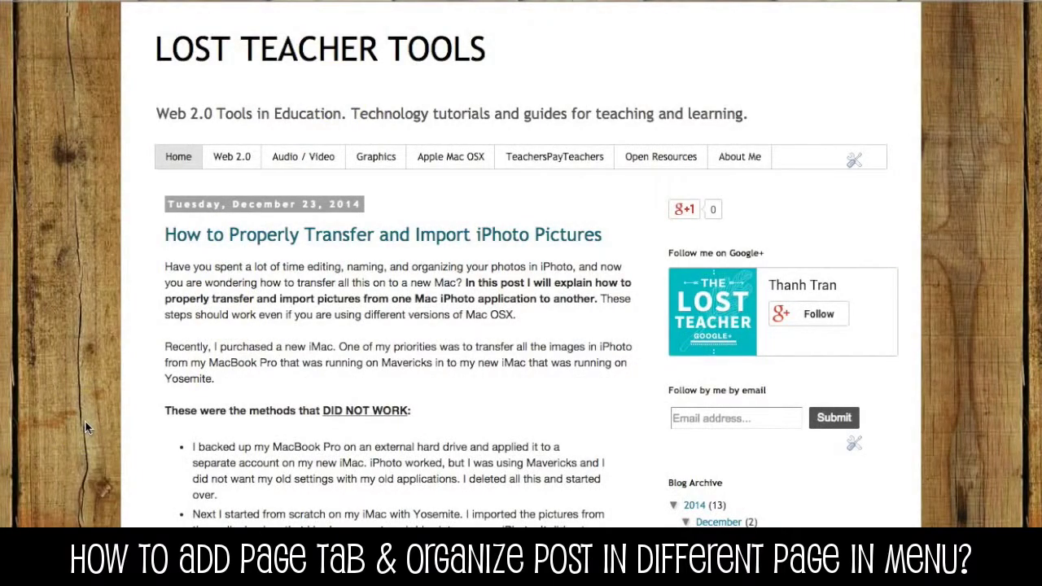
scroll(93, 416, down, 20)
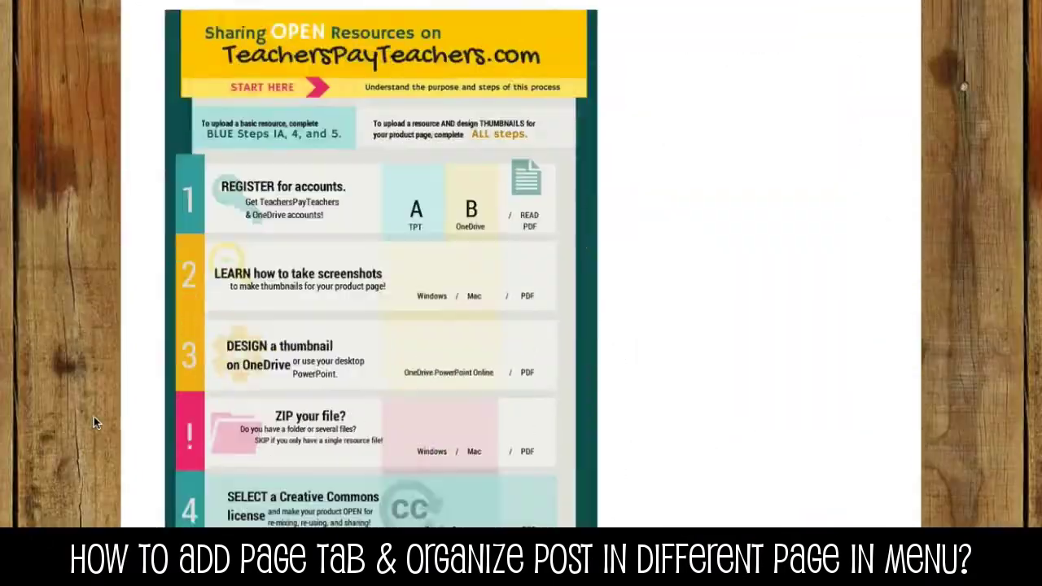
scroll(93, 416, down, 20)
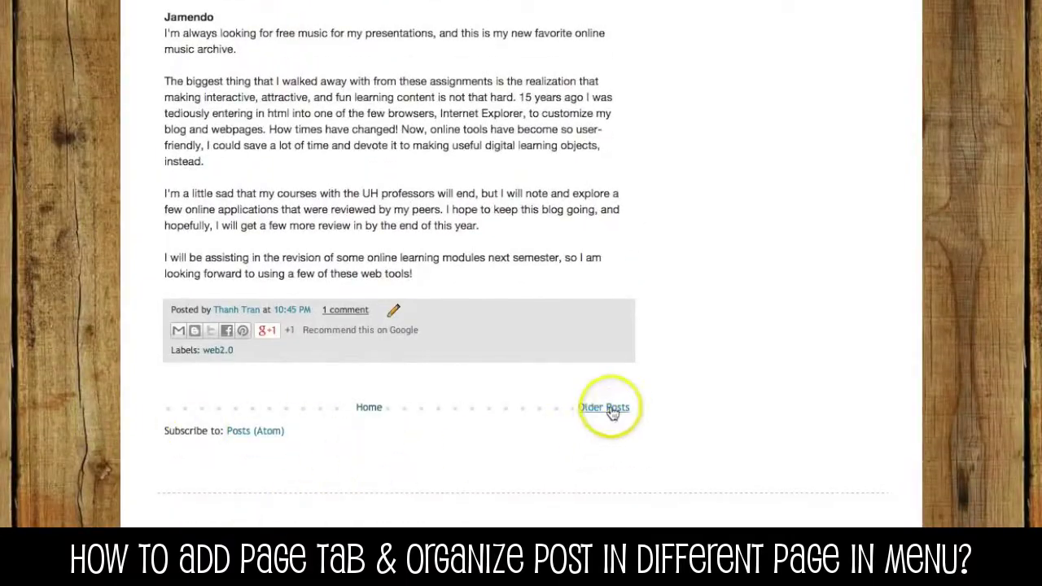
click(609, 409)
scroll(101, 407, down, 20)
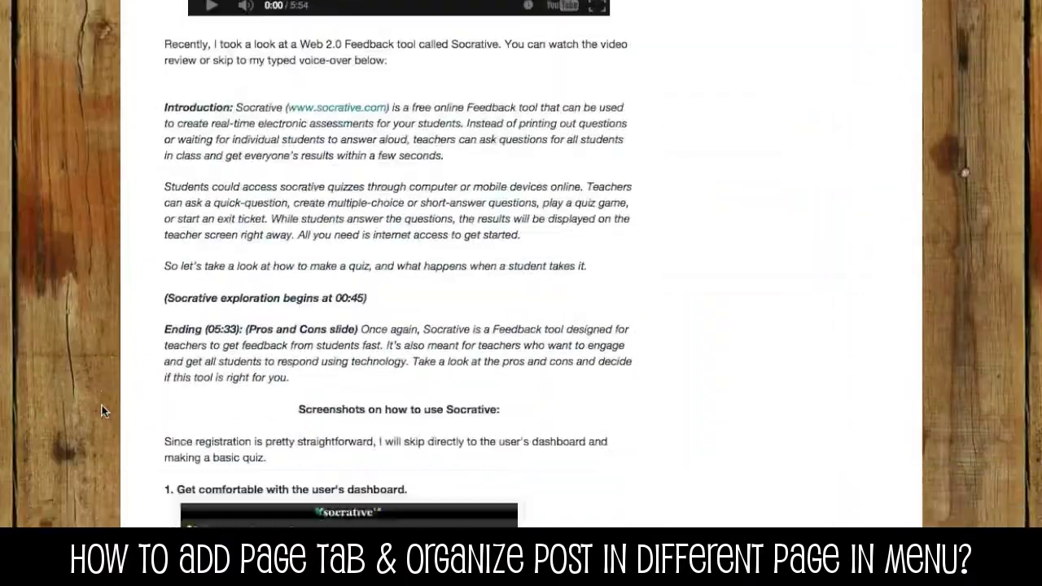
scroll(99, 405, down, 10)
scroll(99, 404, up, 5)
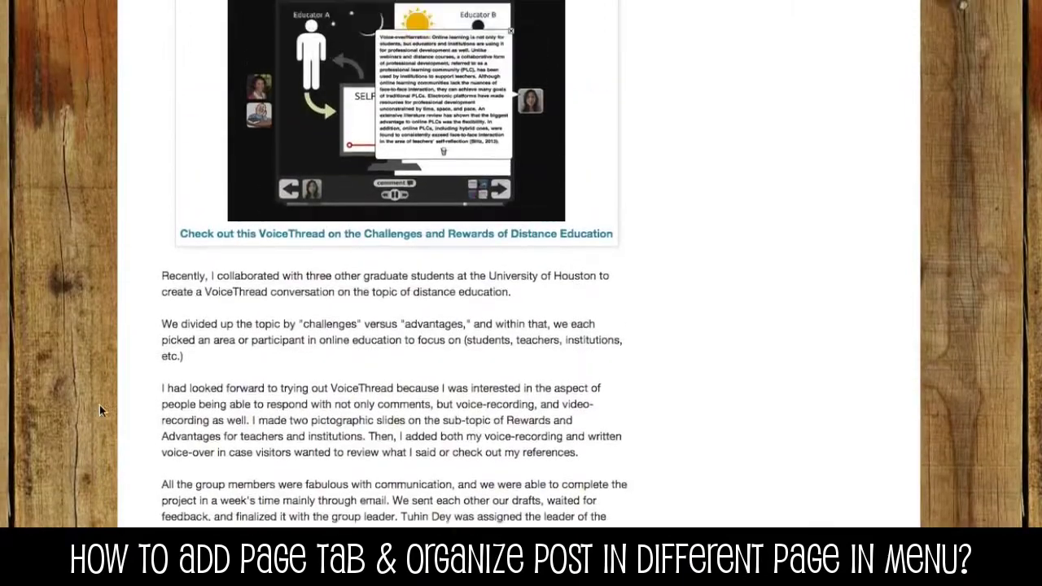
scroll(99, 410, down, 10)
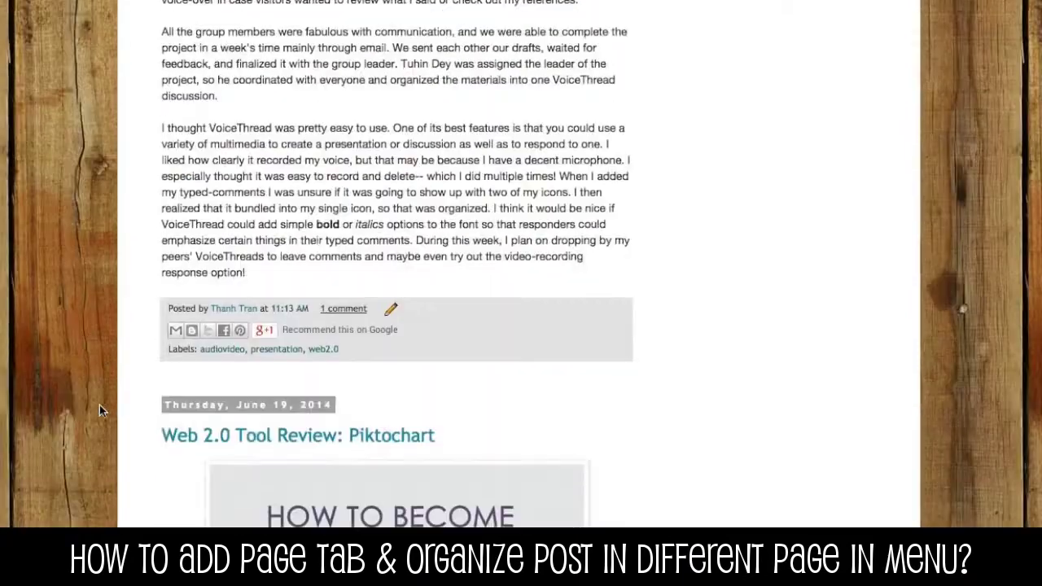
scroll(99, 409, up, 5)
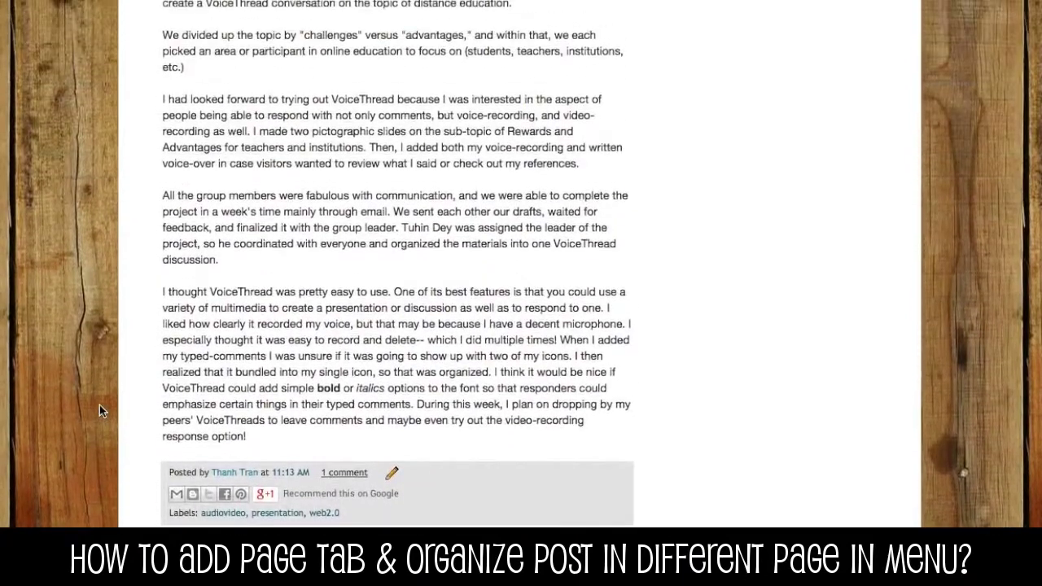
scroll(99, 411, up, 1)
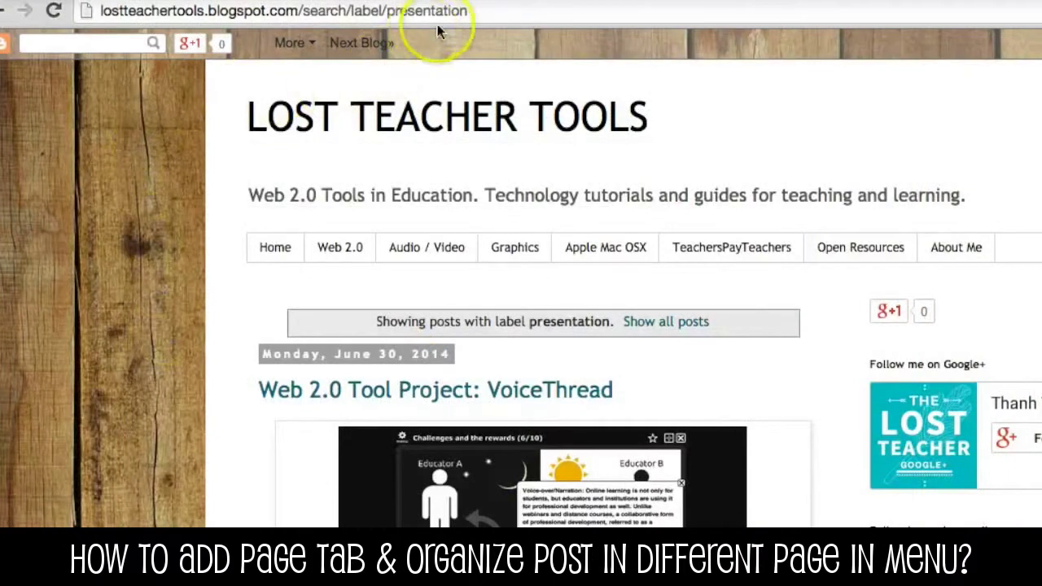
Step: Copy the web address of the blog page that shows posts with the label presentation
click(437, 11)
key(ctrl+c)
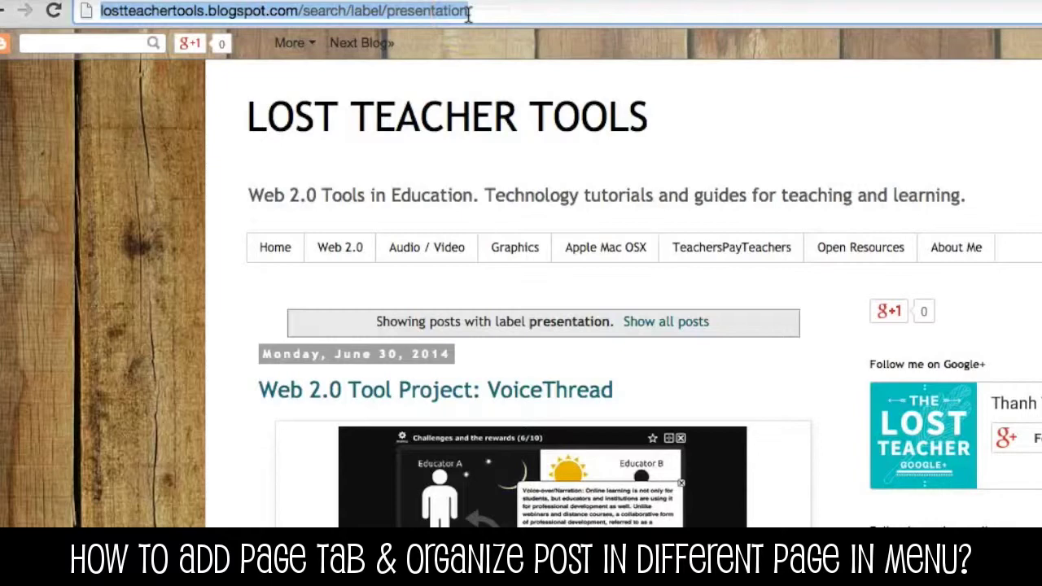
click(412, 10)
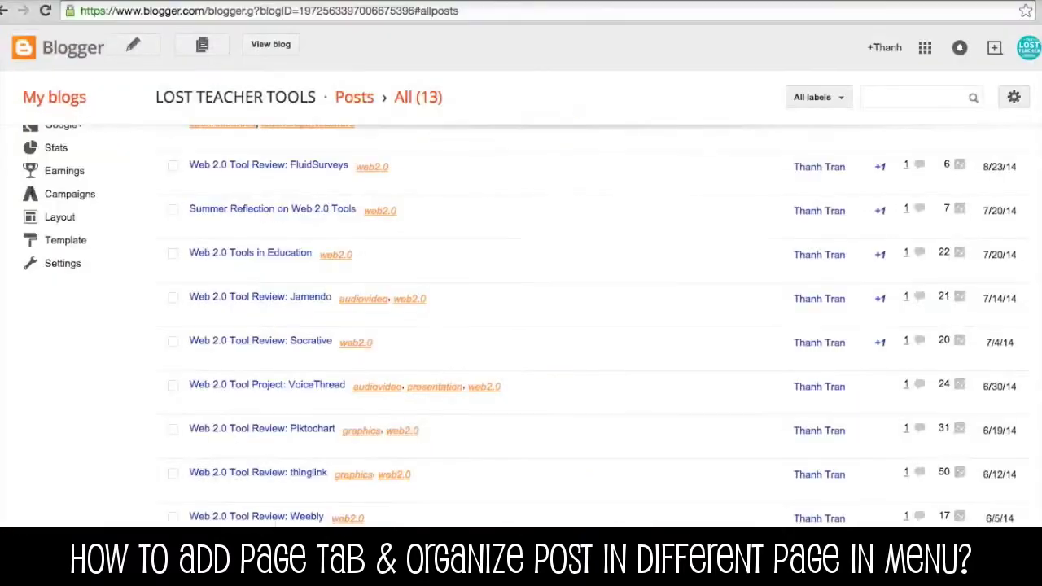
Step: Open the configuration of the Pages gadget in the blog's layout
scroll(118, 289, up, 5)
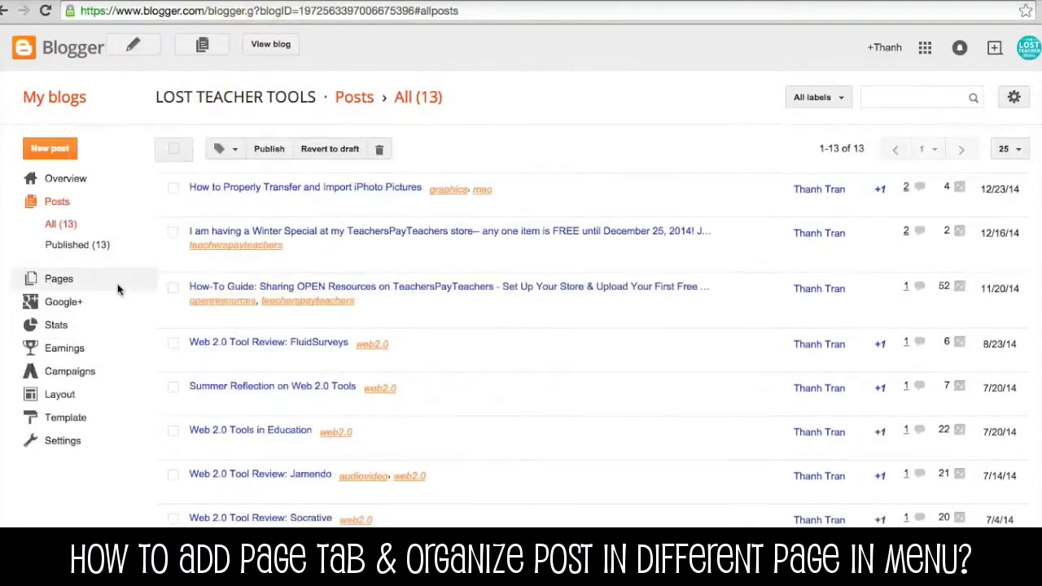
click(60, 395)
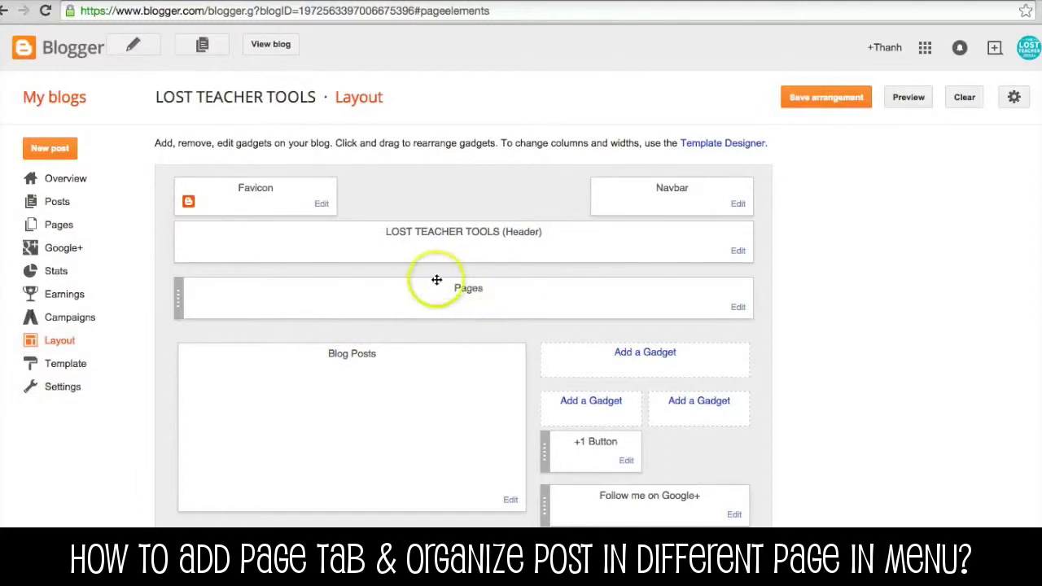
click(738, 309)
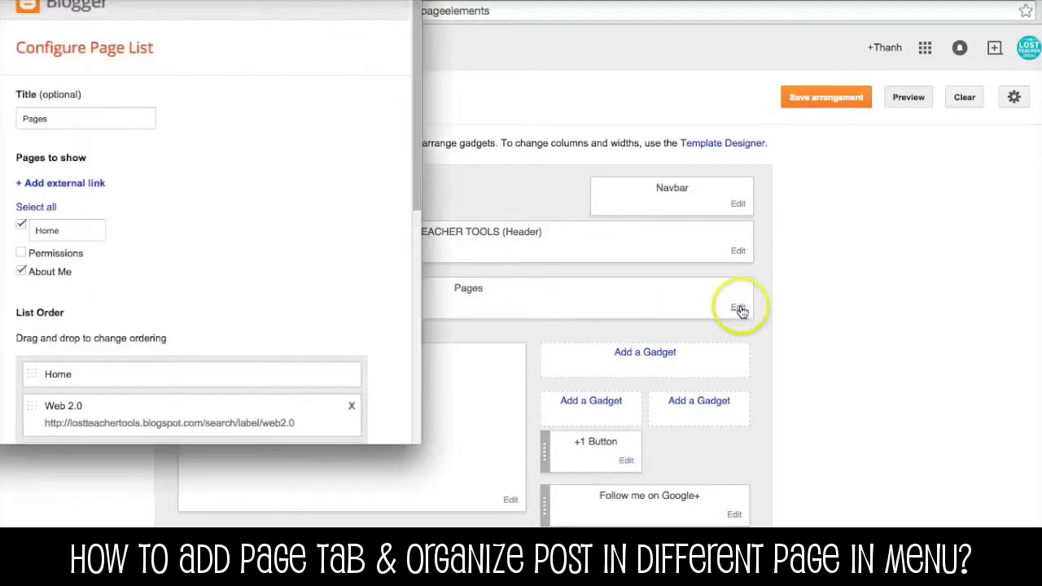
click(23, 184)
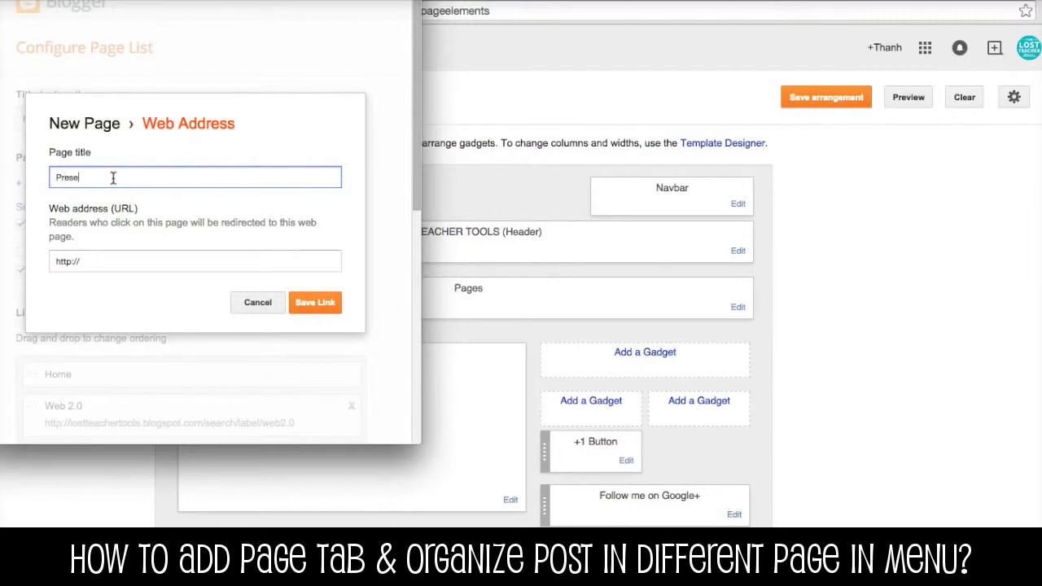
text(Presentation)
click(104, 259)
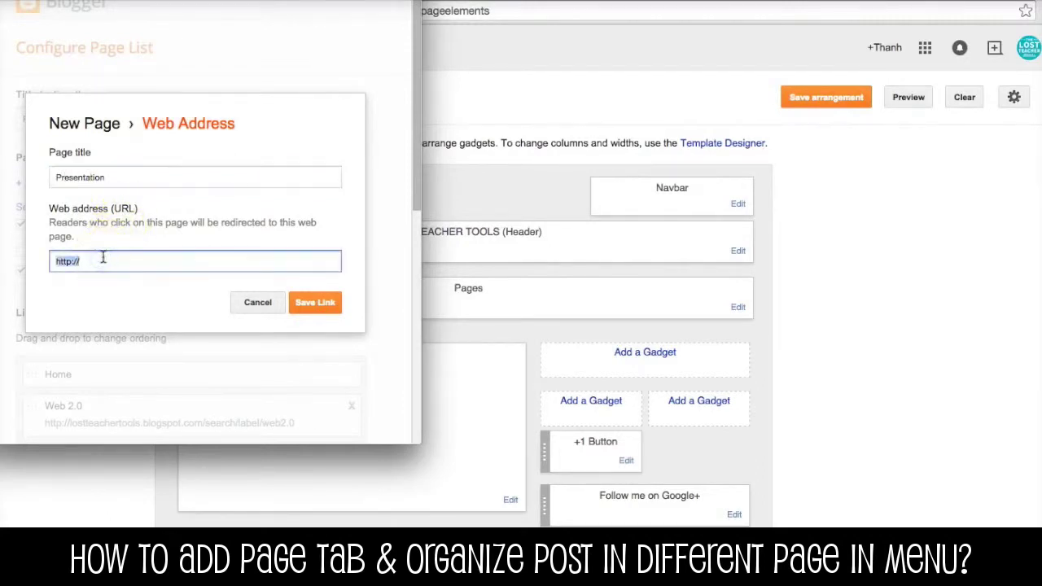
key(ctrl+v)
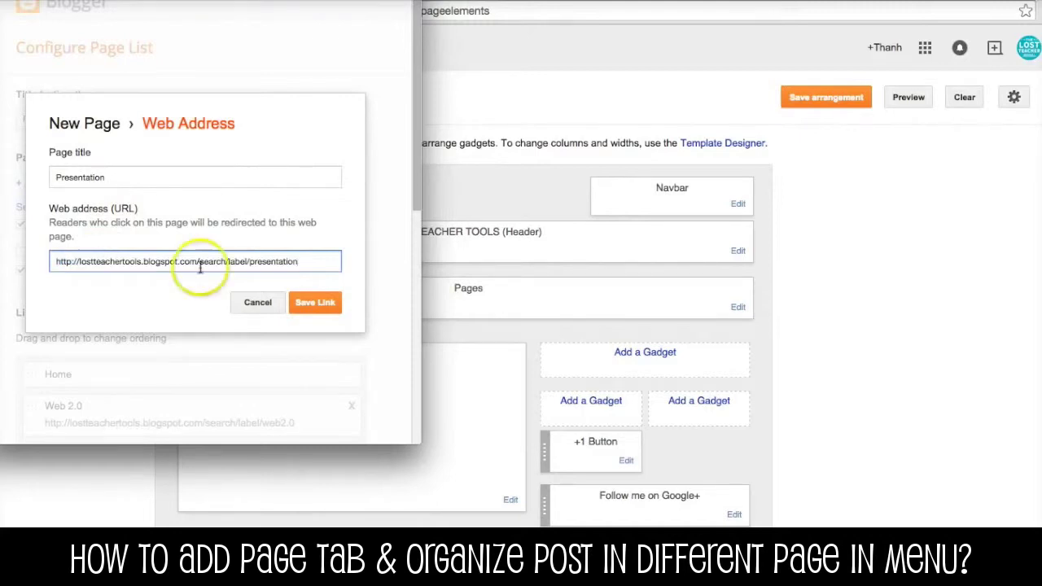
click(325, 304)
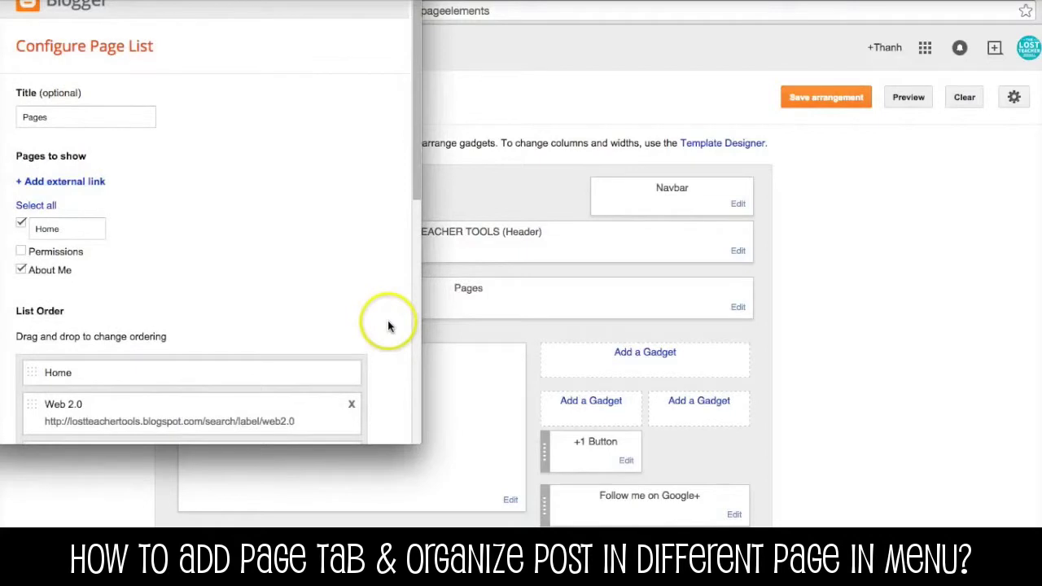
Step: Move the Presentation link between Graphics and Apple Mac OSX in the list order and save the page list
scroll(387, 327, down, 10)
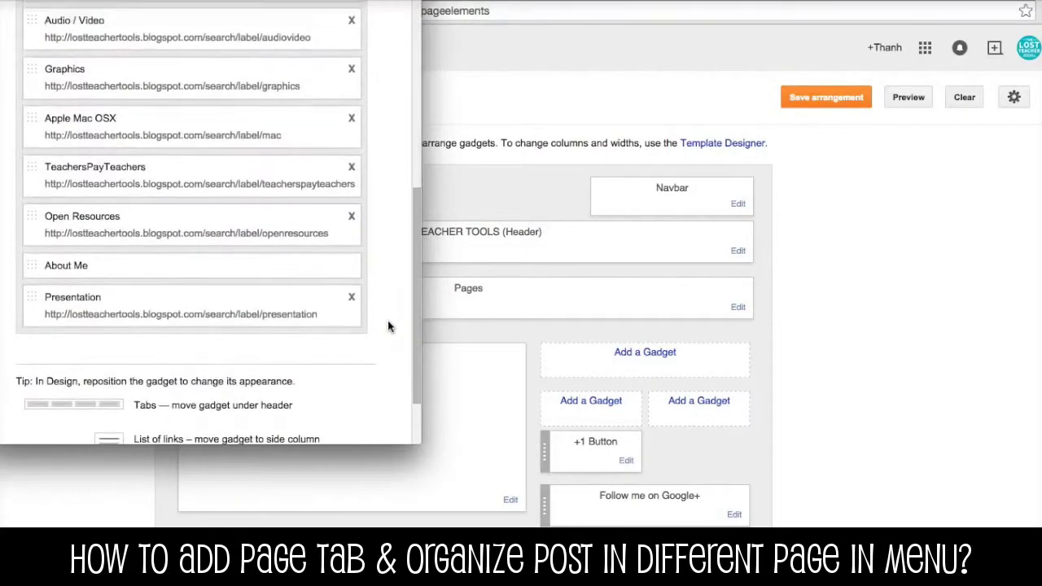
scroll(387, 321, up, 3)
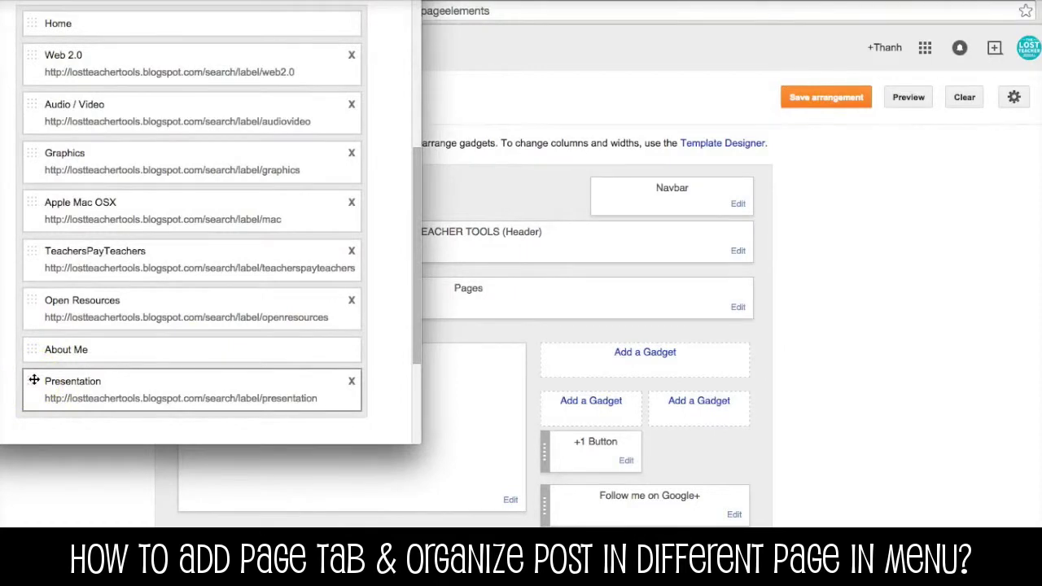
drag(34, 379, 43, 178)
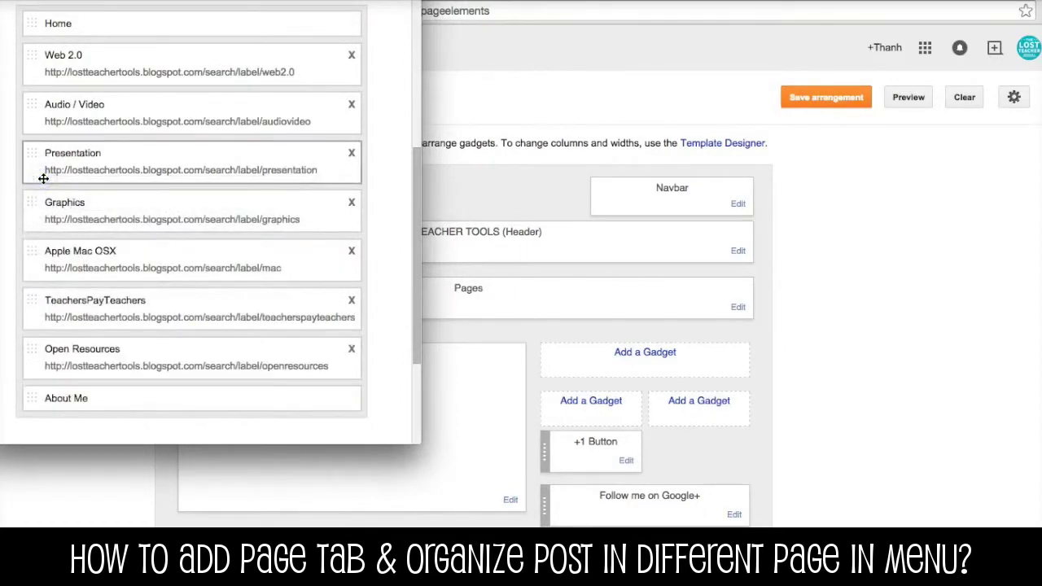
click(39, 168)
drag(39, 168, 36, 227)
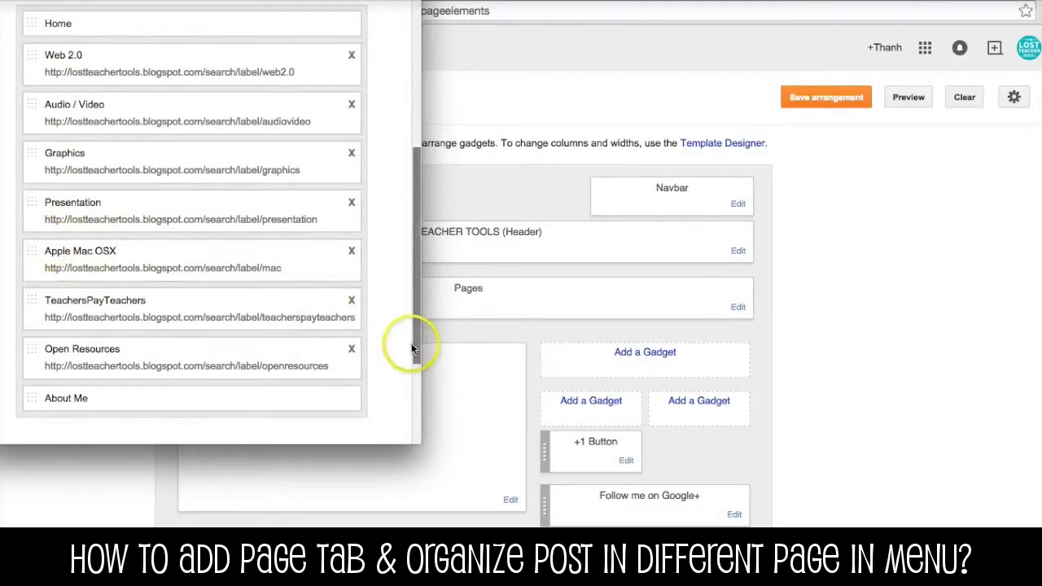
scroll(392, 351, down, 3)
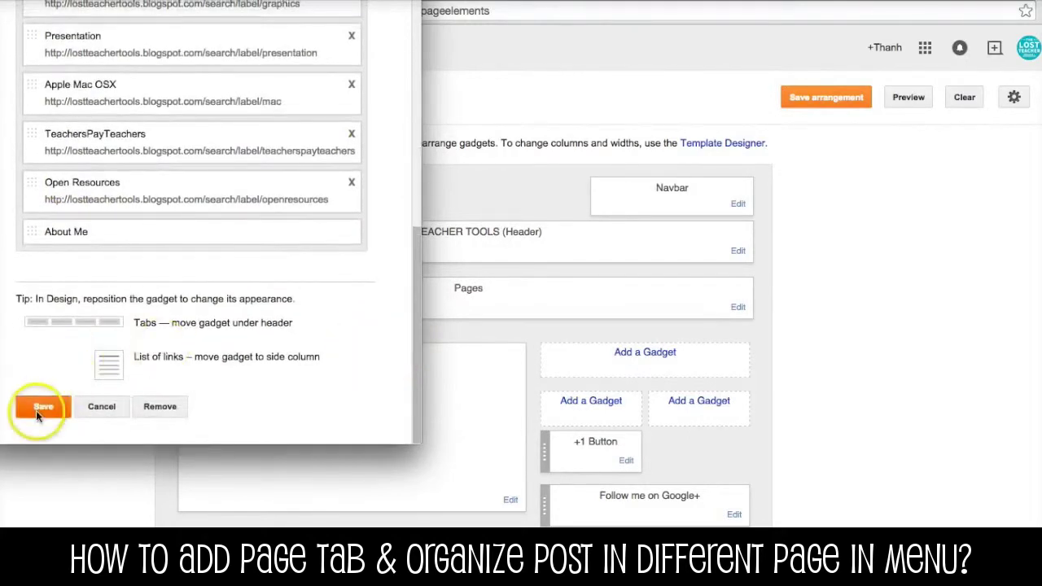
click(34, 412)
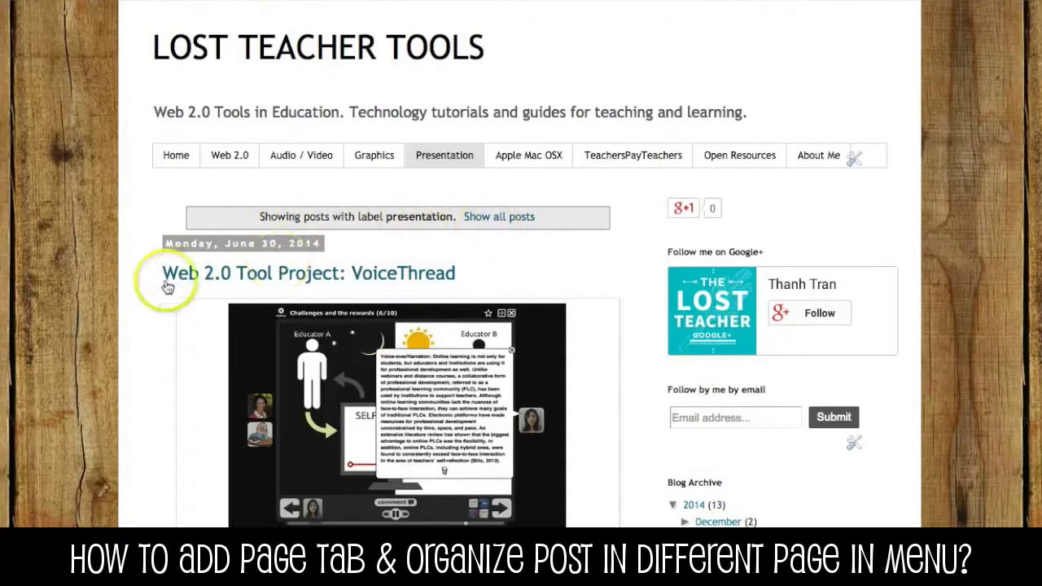
Step: Look through the posts shown on the live blog's Presentation page
scroll(140, 293, down, 10)
scroll(140, 295, down, 3)
scroll(140, 296, up, 15)
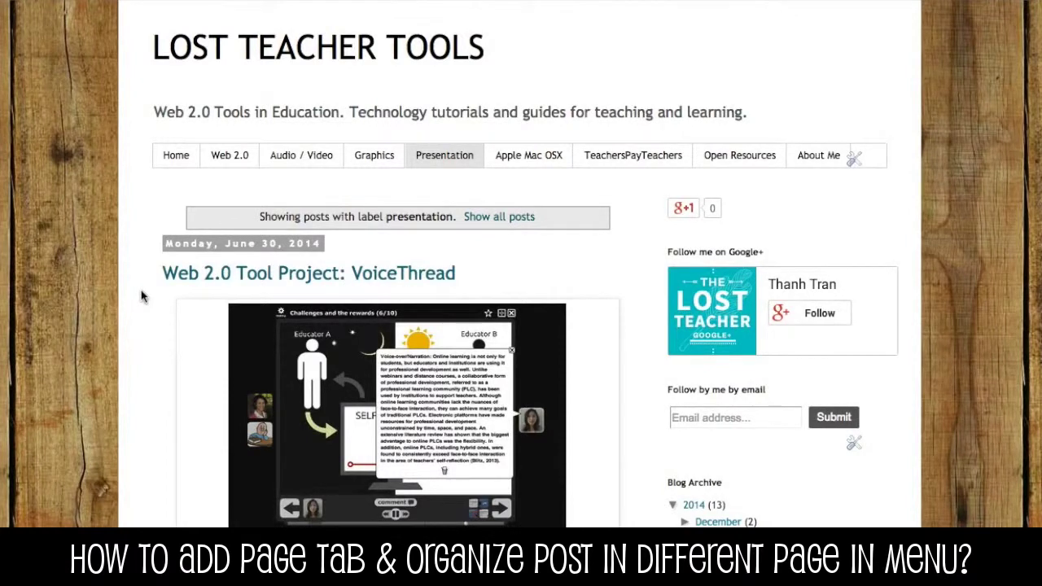
Step: Return to the Blogger dashboard and open the post "Summer Reflection on Web 2.0 Tools" for editing
click(114, 104)
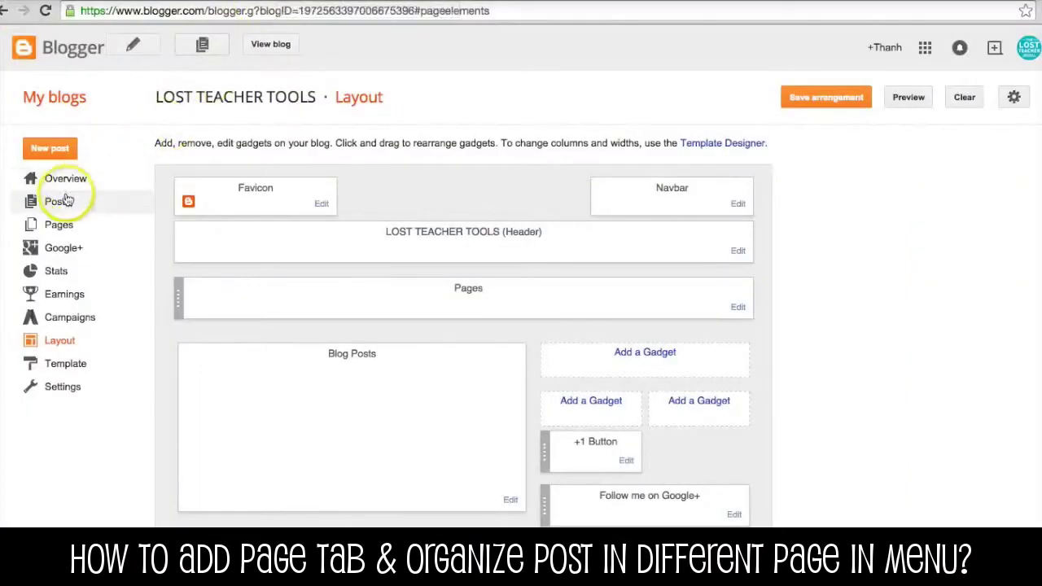
click(60, 203)
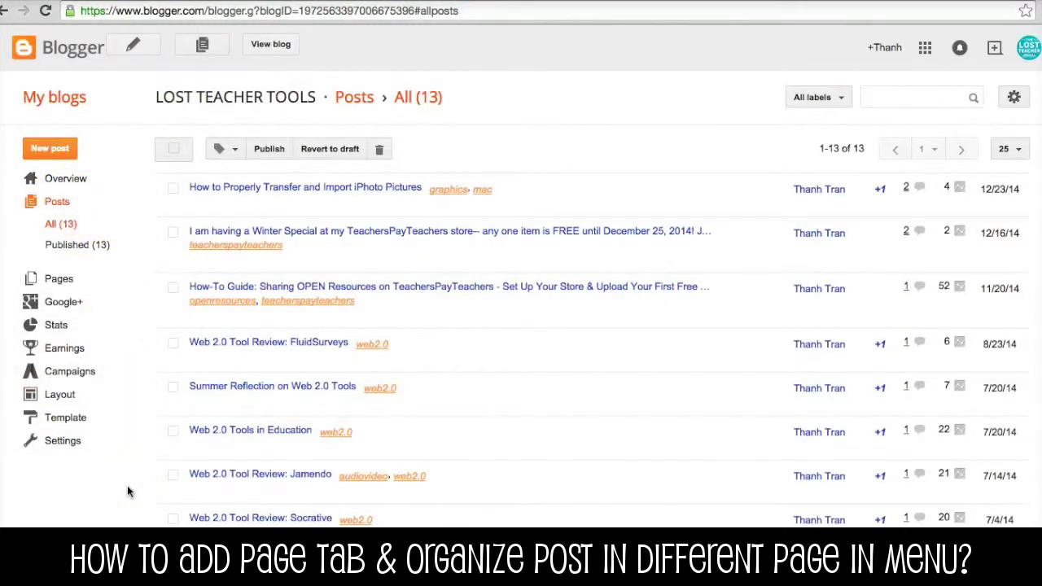
scroll(127, 485, down, 1)
scroll(127, 485, up, 1)
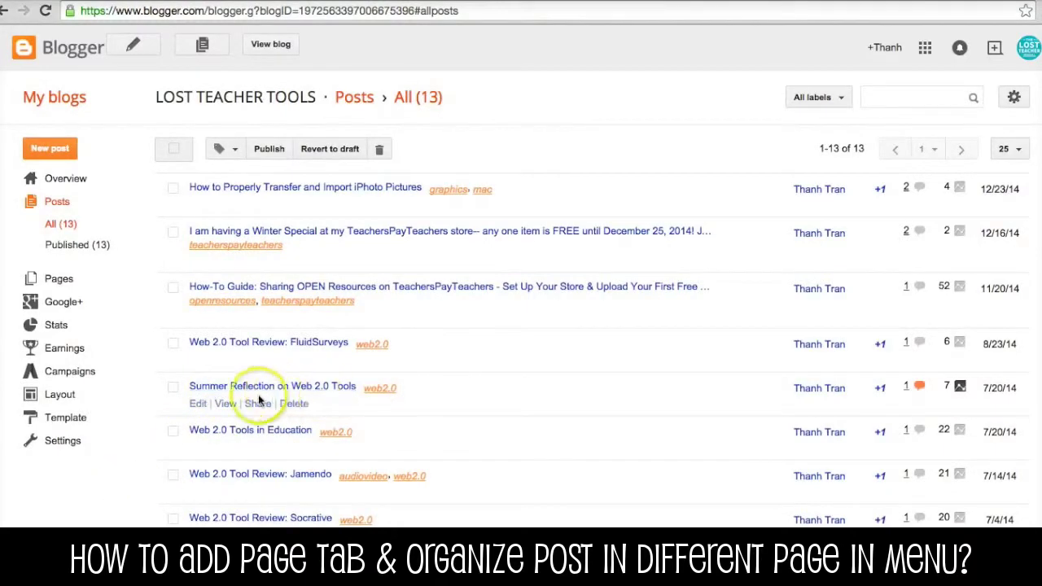
click(197, 404)
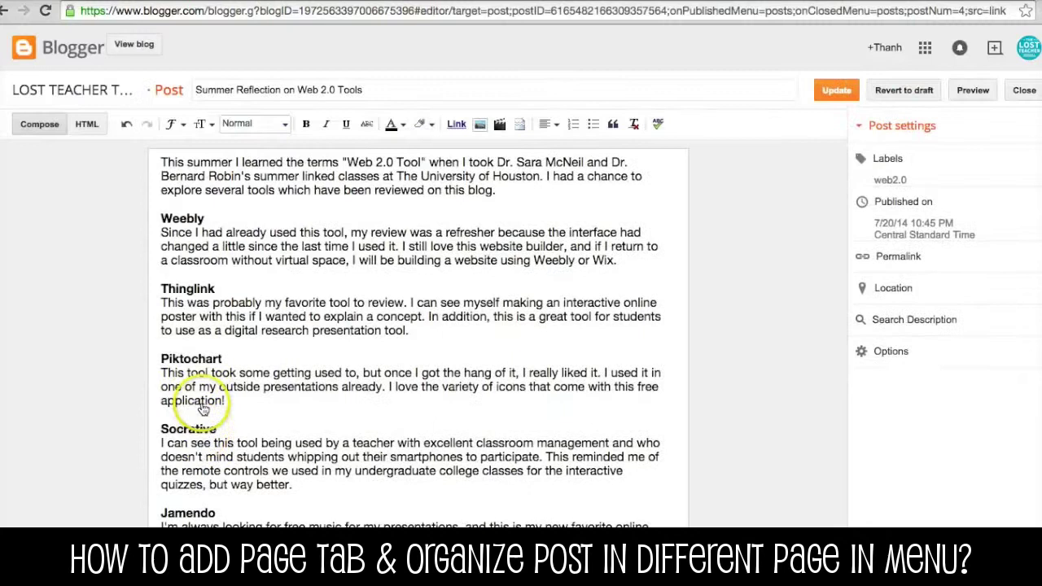
Step: Add the label "presentation" after web2.0 on the Summer Reflection post and update the published post
click(936, 165)
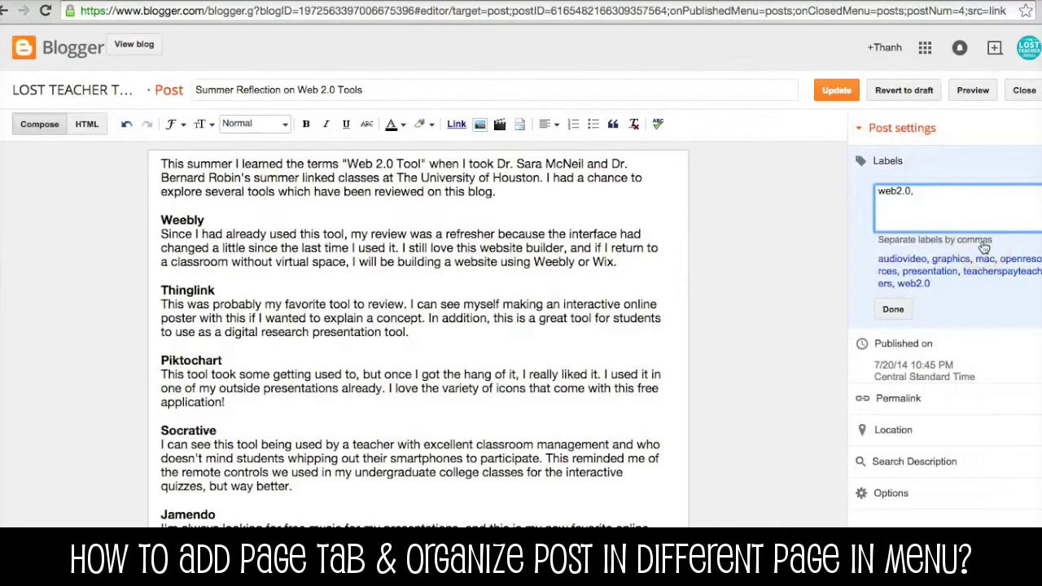
text(pre)
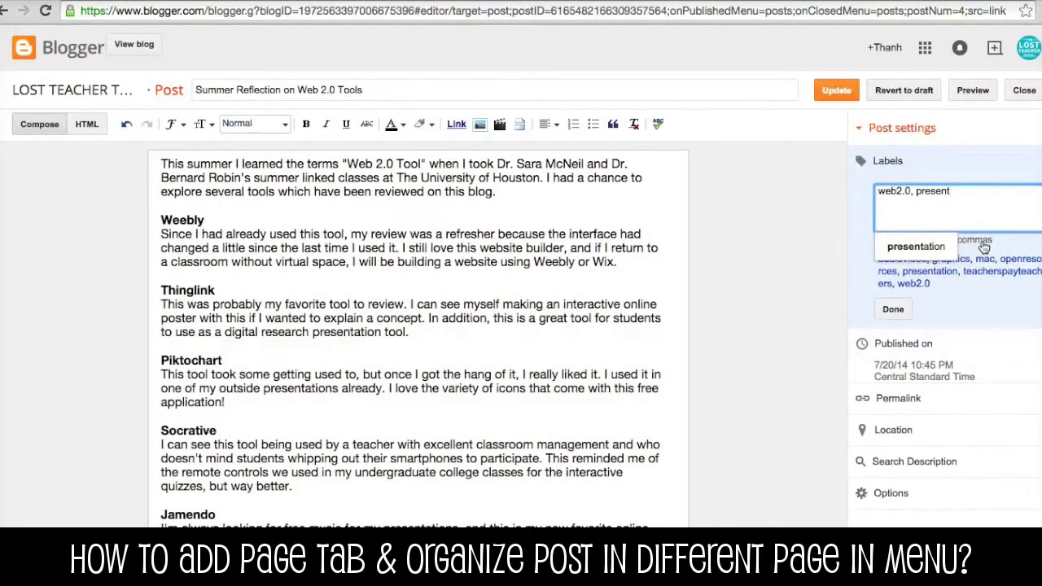
text(sent)
click(916, 247)
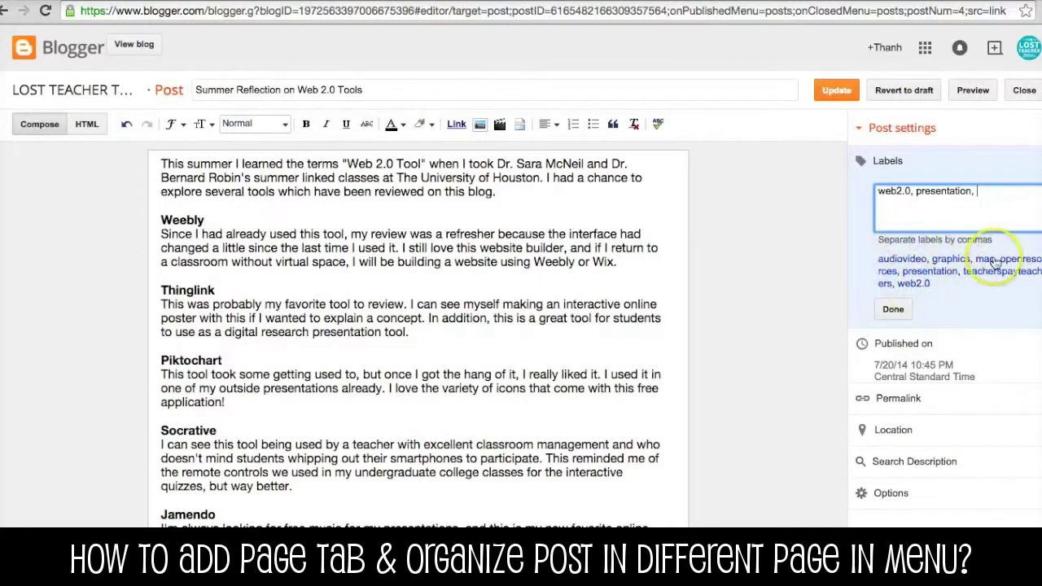
click(893, 311)
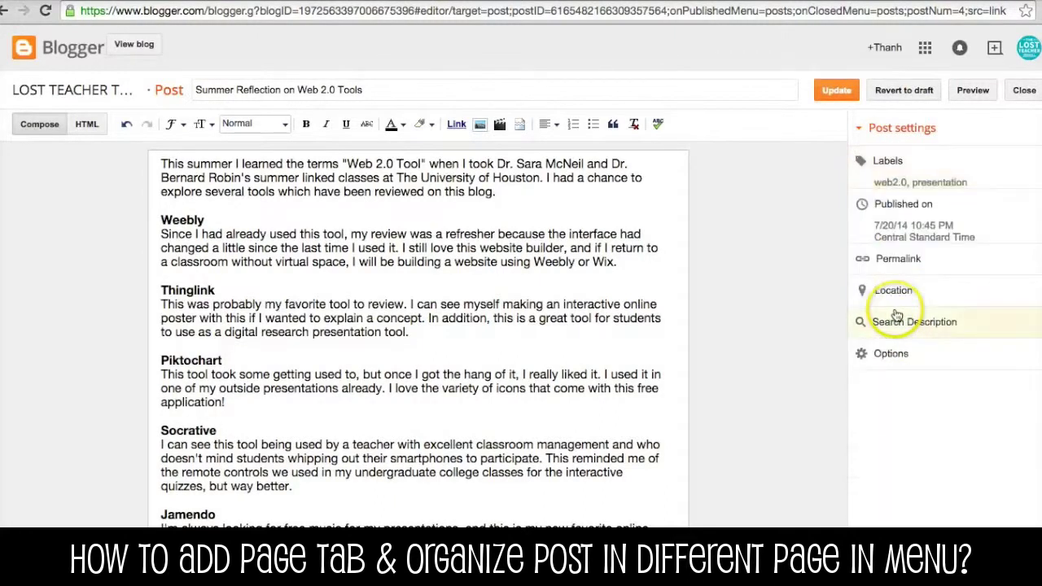
click(851, 92)
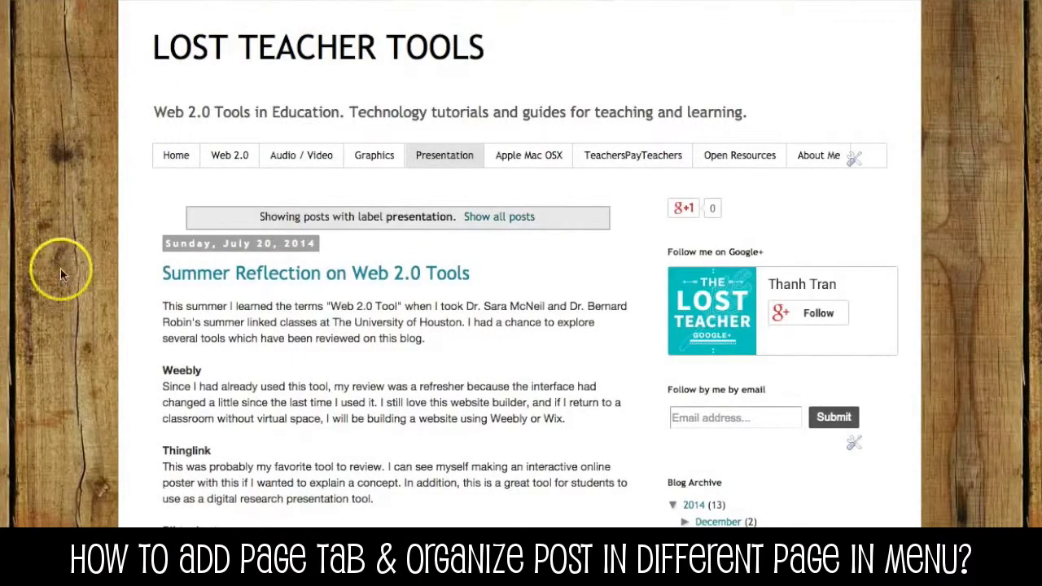
Step: Check which posts the live blog's Presentation page lists and the labels beneath them
scroll(71, 309, down, 2)
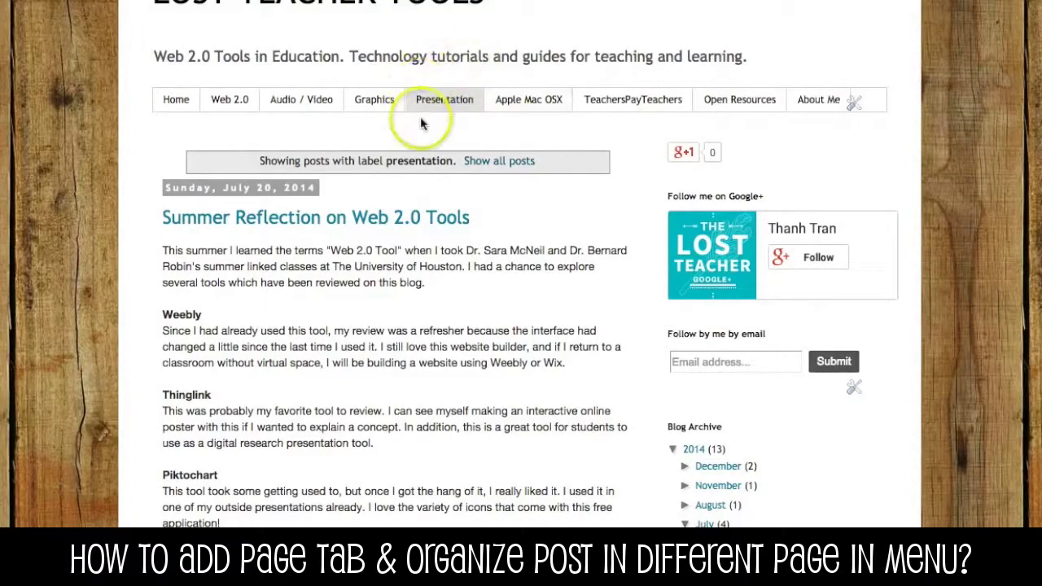
scroll(153, 262, down, 10)
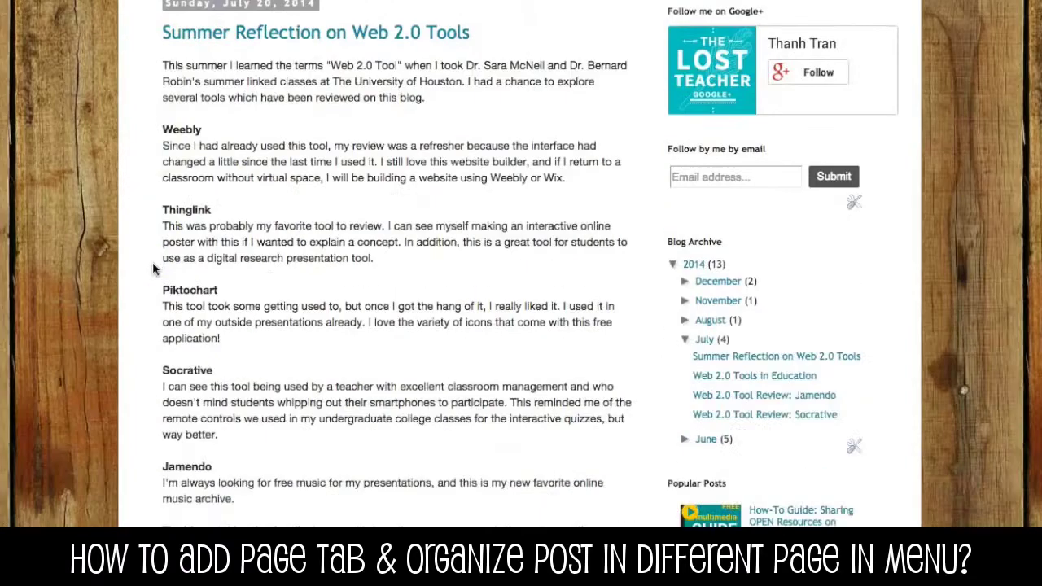
scroll(152, 262, down, 3)
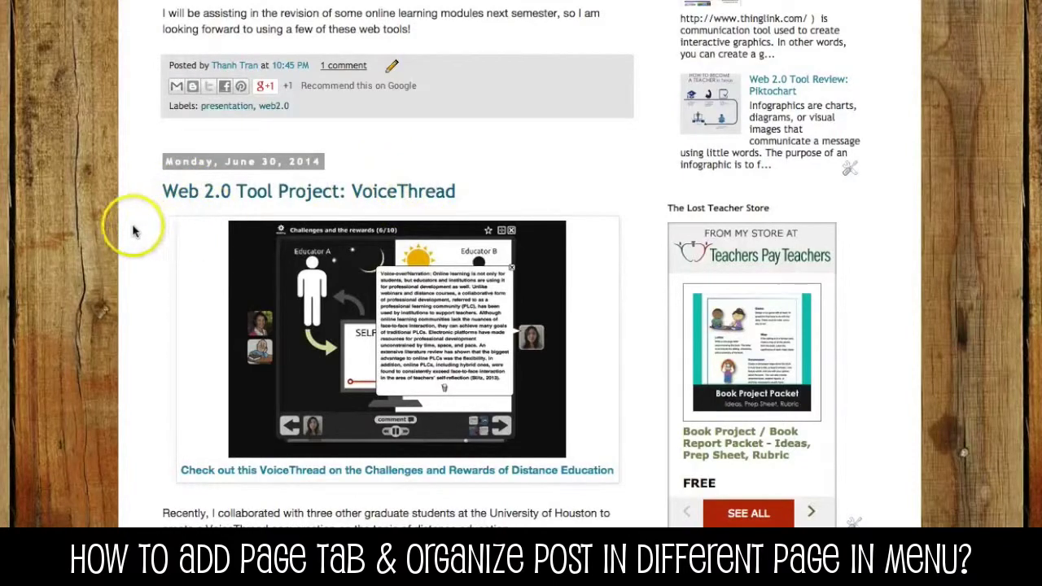
scroll(125, 215, up, 1)
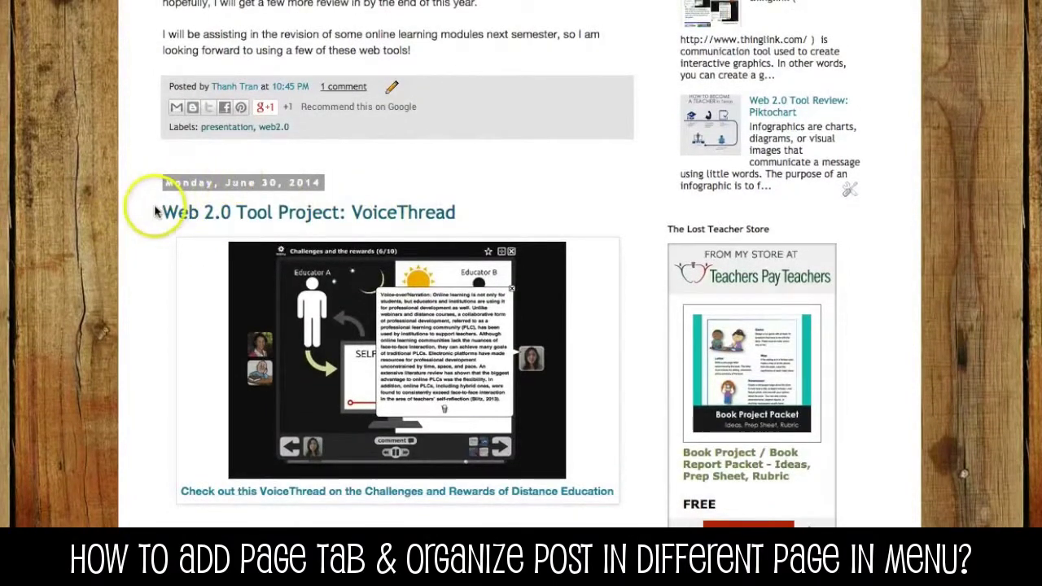
scroll(154, 208, up, 4)
scroll(154, 205, up, 10)
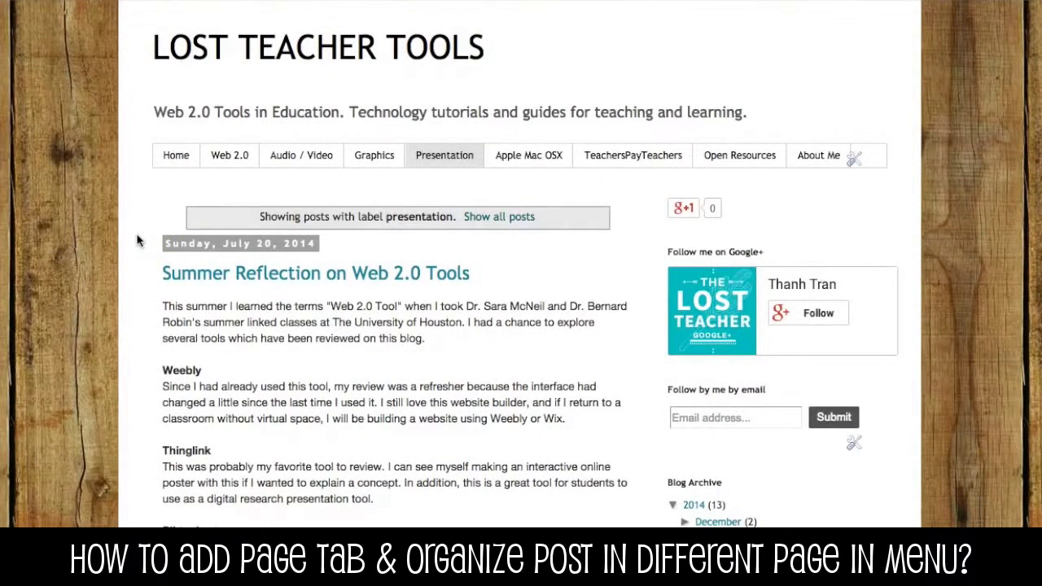
click(146, 188)
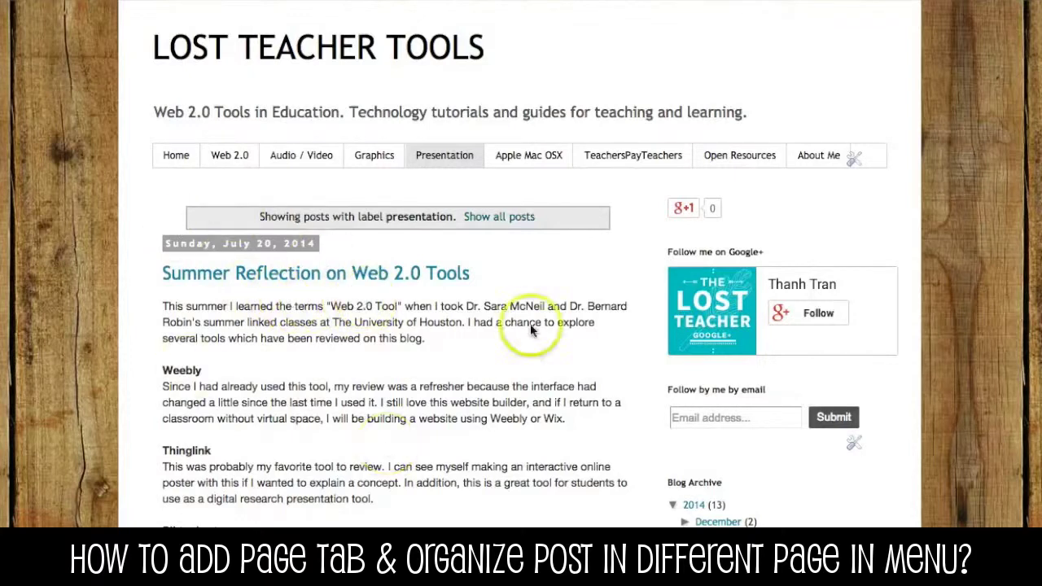
click(431, 161)
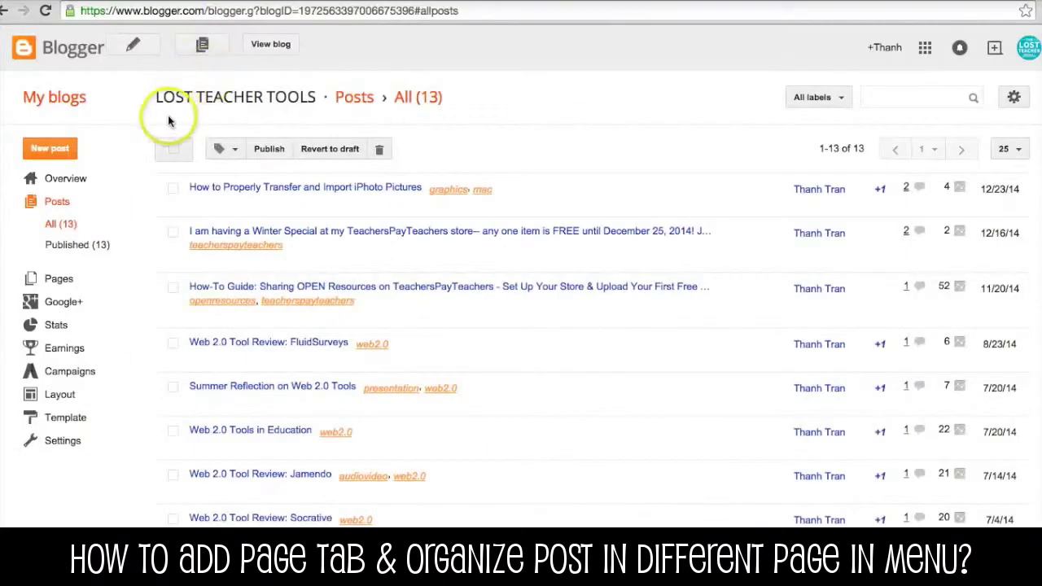
Step: Create a new post titled "Presentation Example" with the body text "Example Post"
click(37, 148)
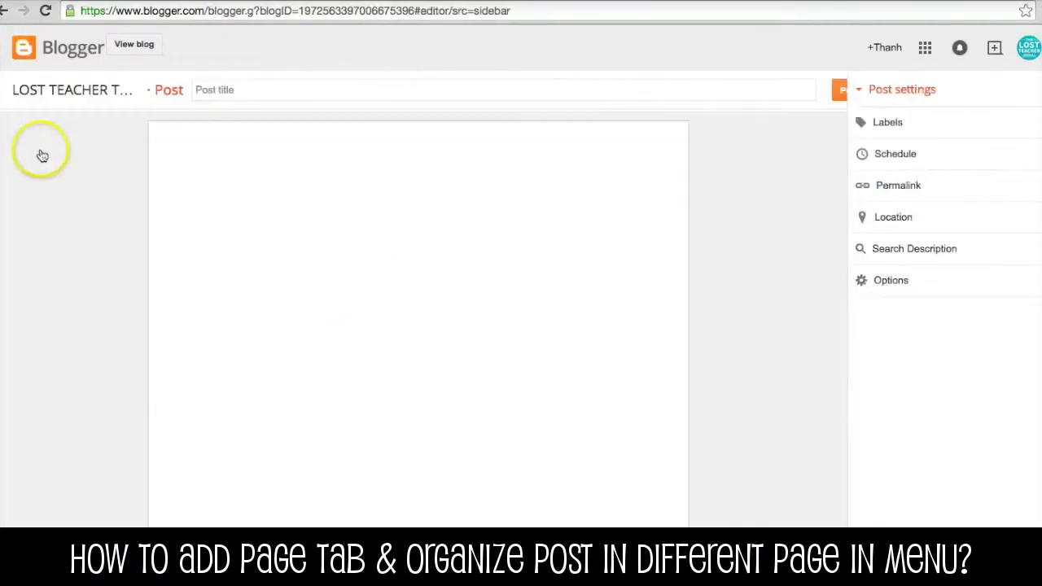
click(309, 89)
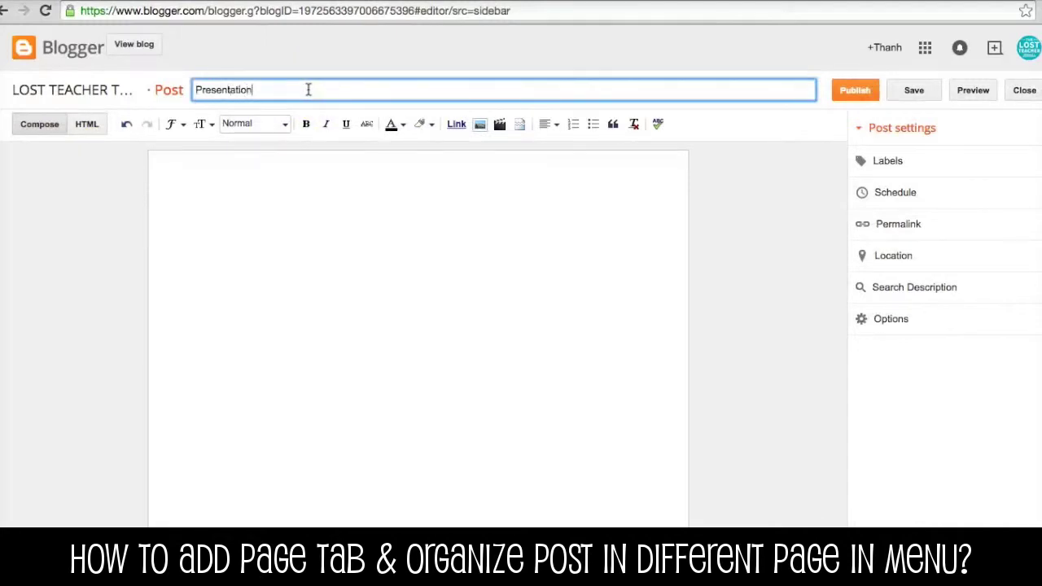
text(Presentation Example)
key(Tab)
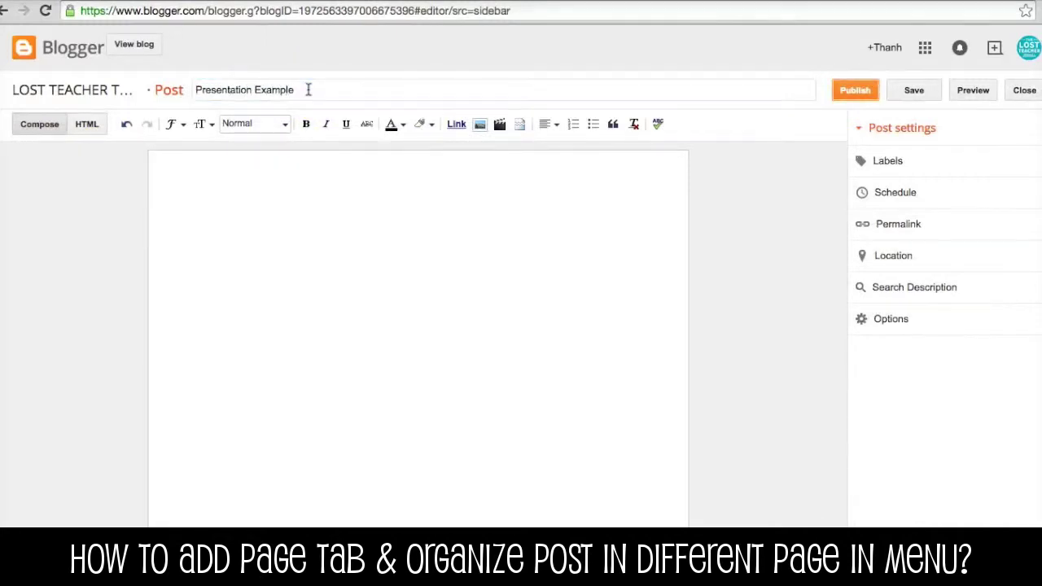
click(274, 207)
text(Examples)
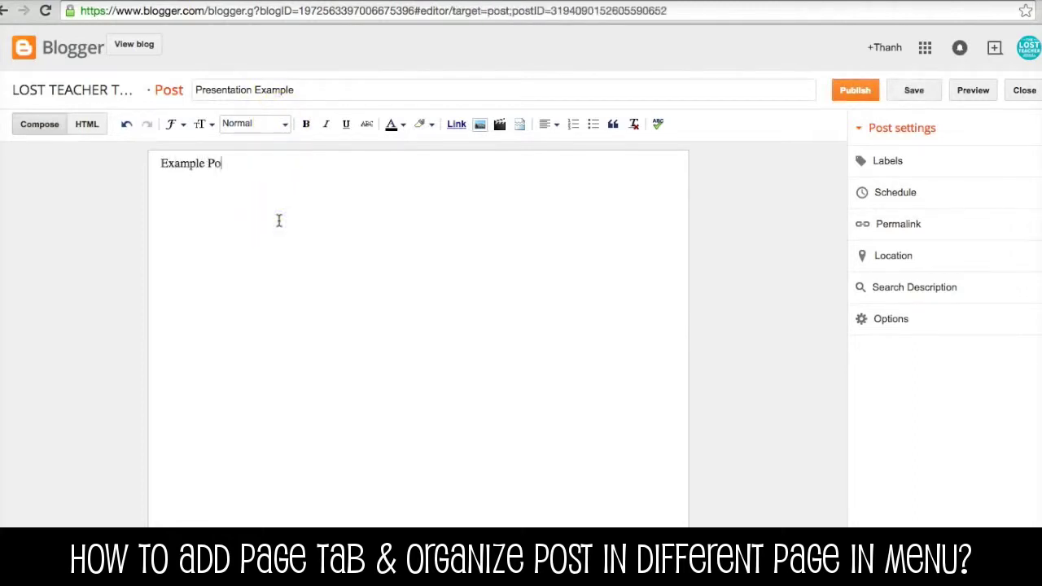
Step: Assign the existing label "presentation" to the new post and publish it without sharing it on Google+
click(920, 173)
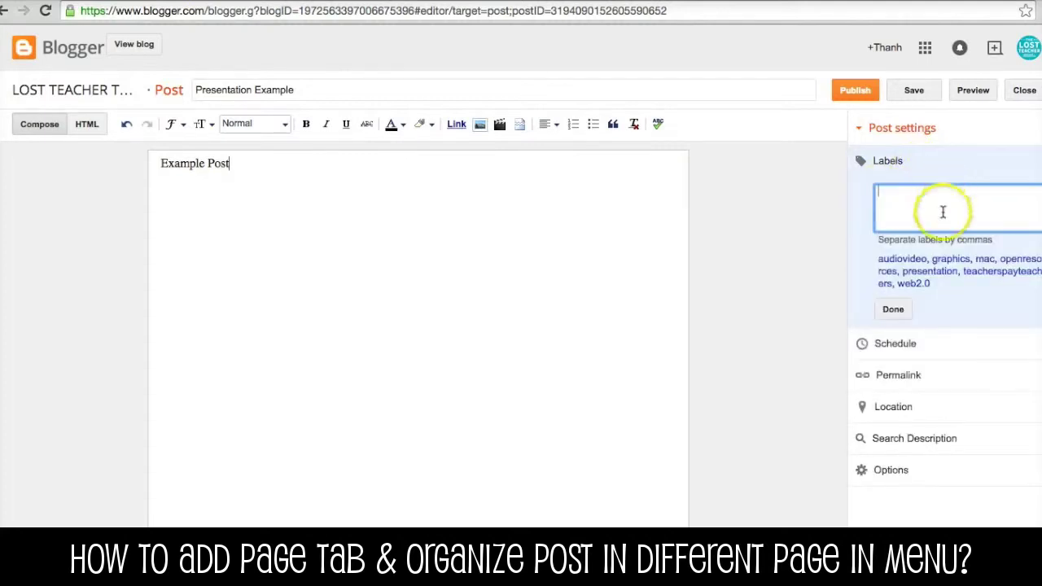
click(937, 272)
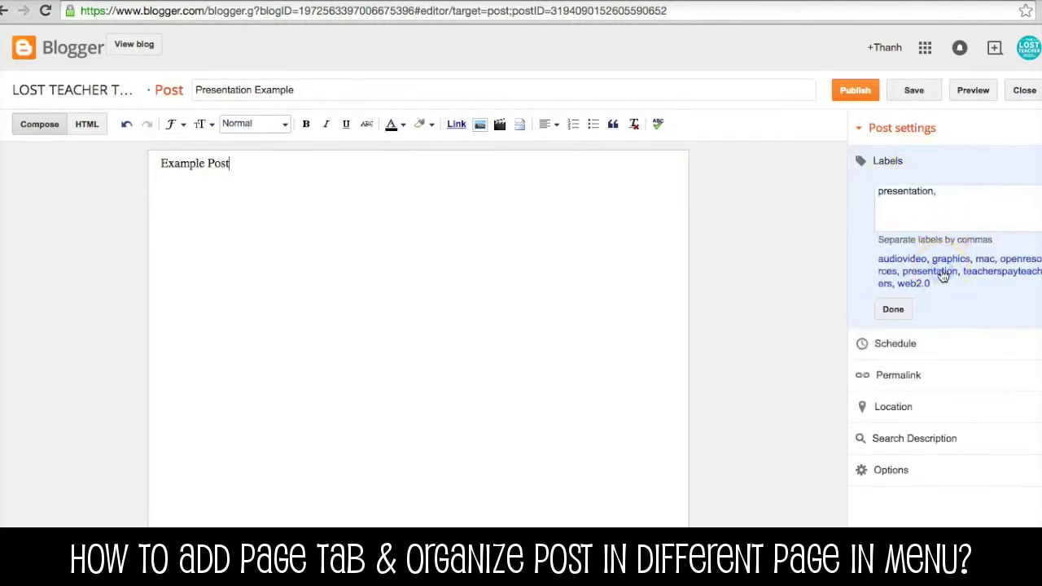
click(893, 309)
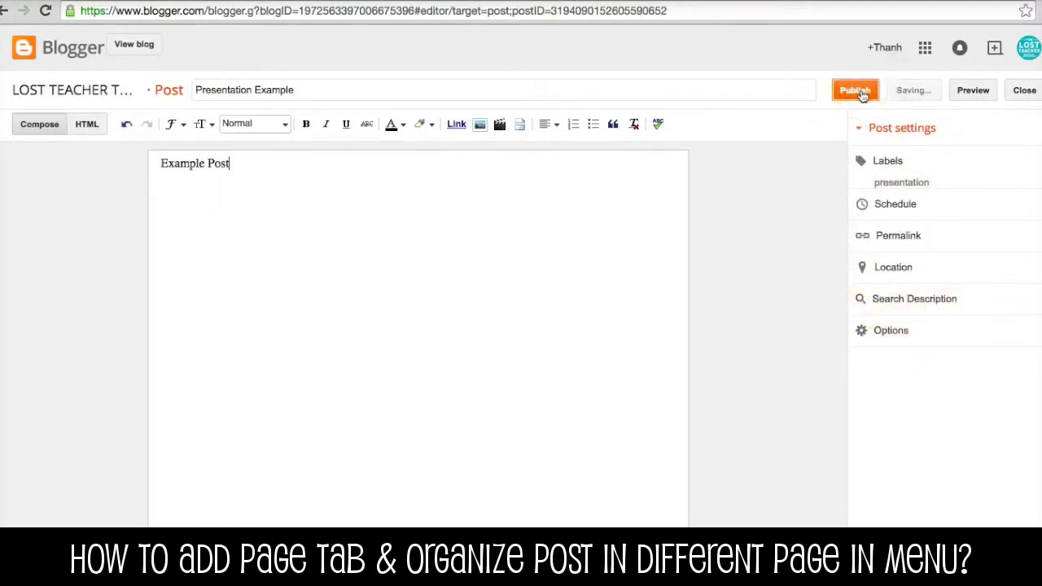
click(615, 251)
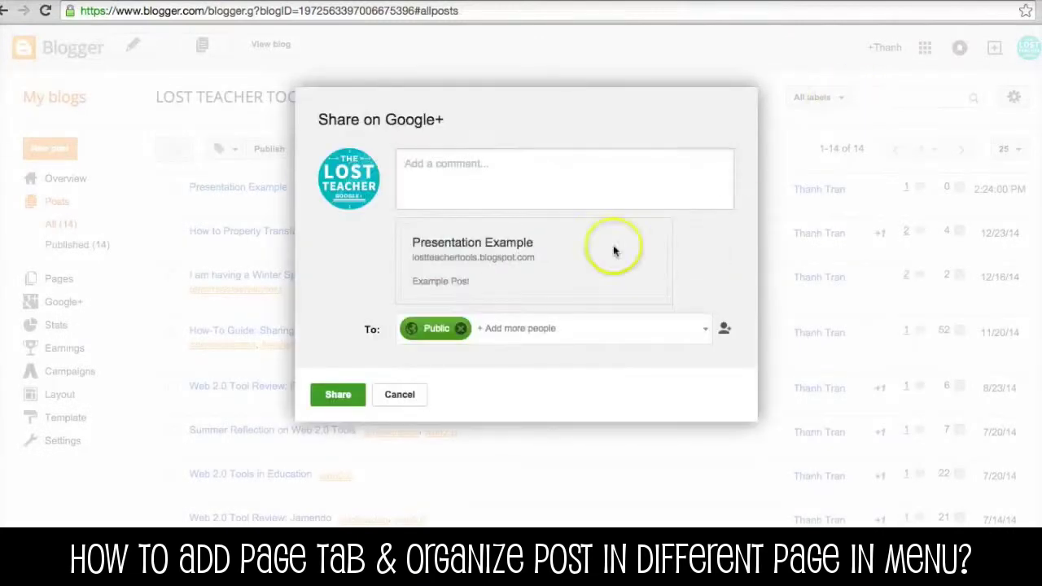
click(400, 395)
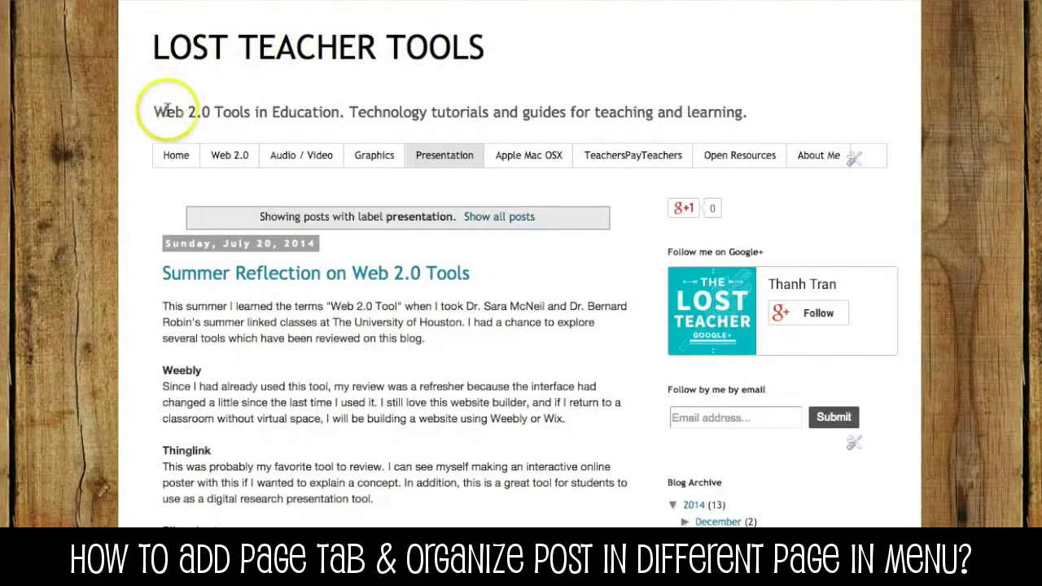
Step: Open the live blog's Home page to check the new Presentation Example post
click(174, 169)
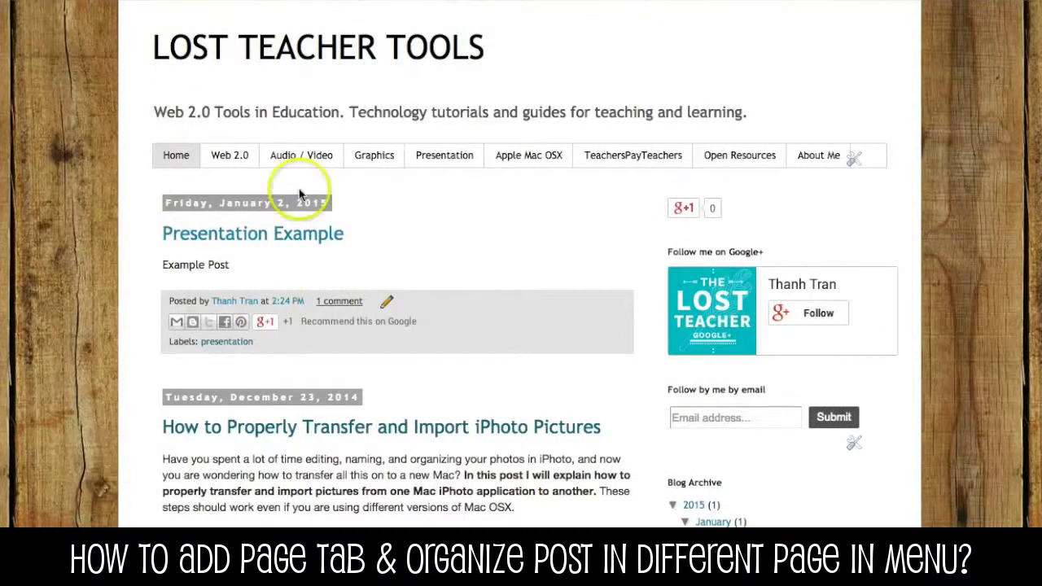